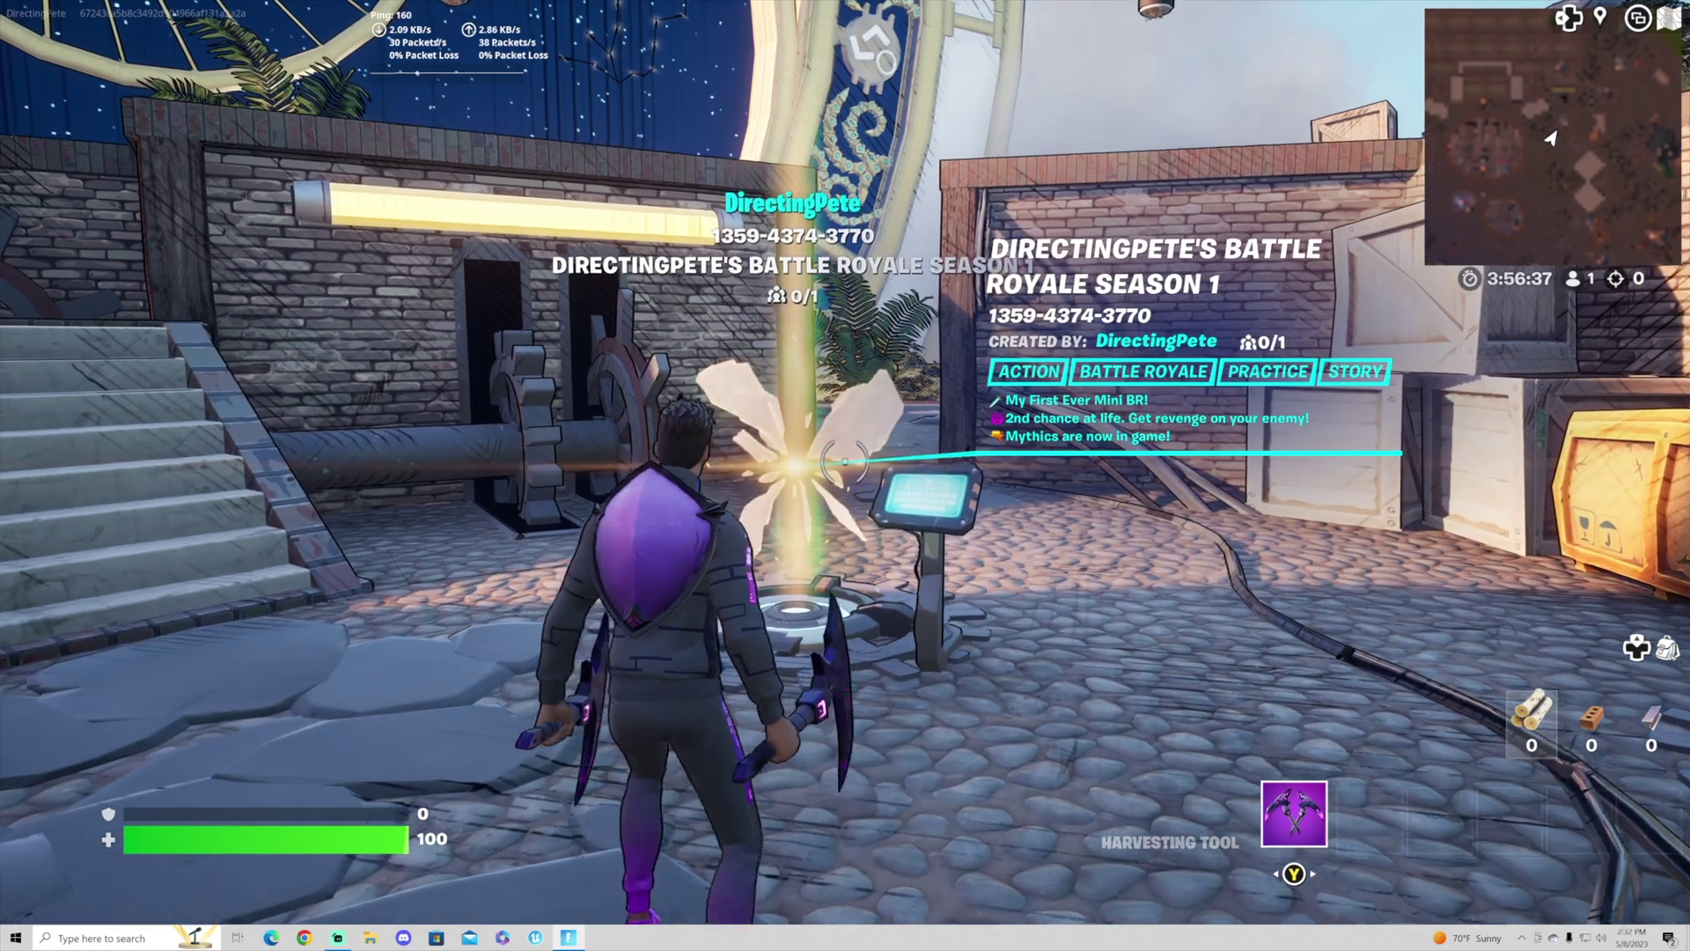
Enter the DirectingPete's Battle Royale Season 1 island through its portal in the Creative hub.
{"action": "key", "text": "w"}
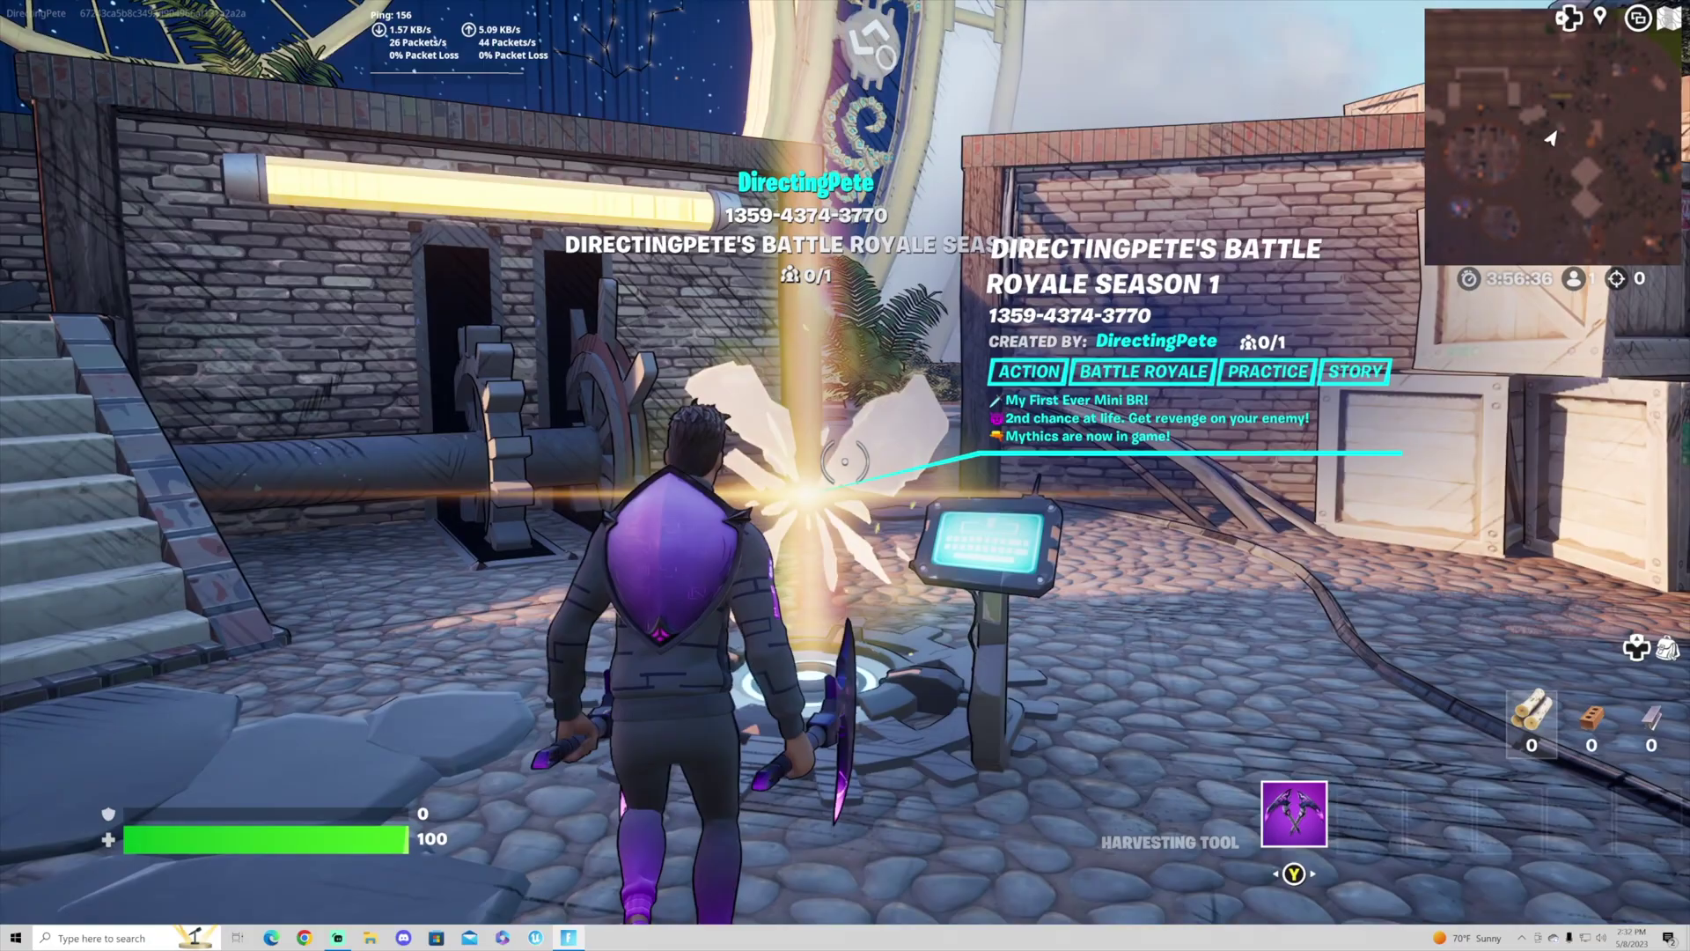
{"action": "key", "text": "w"}
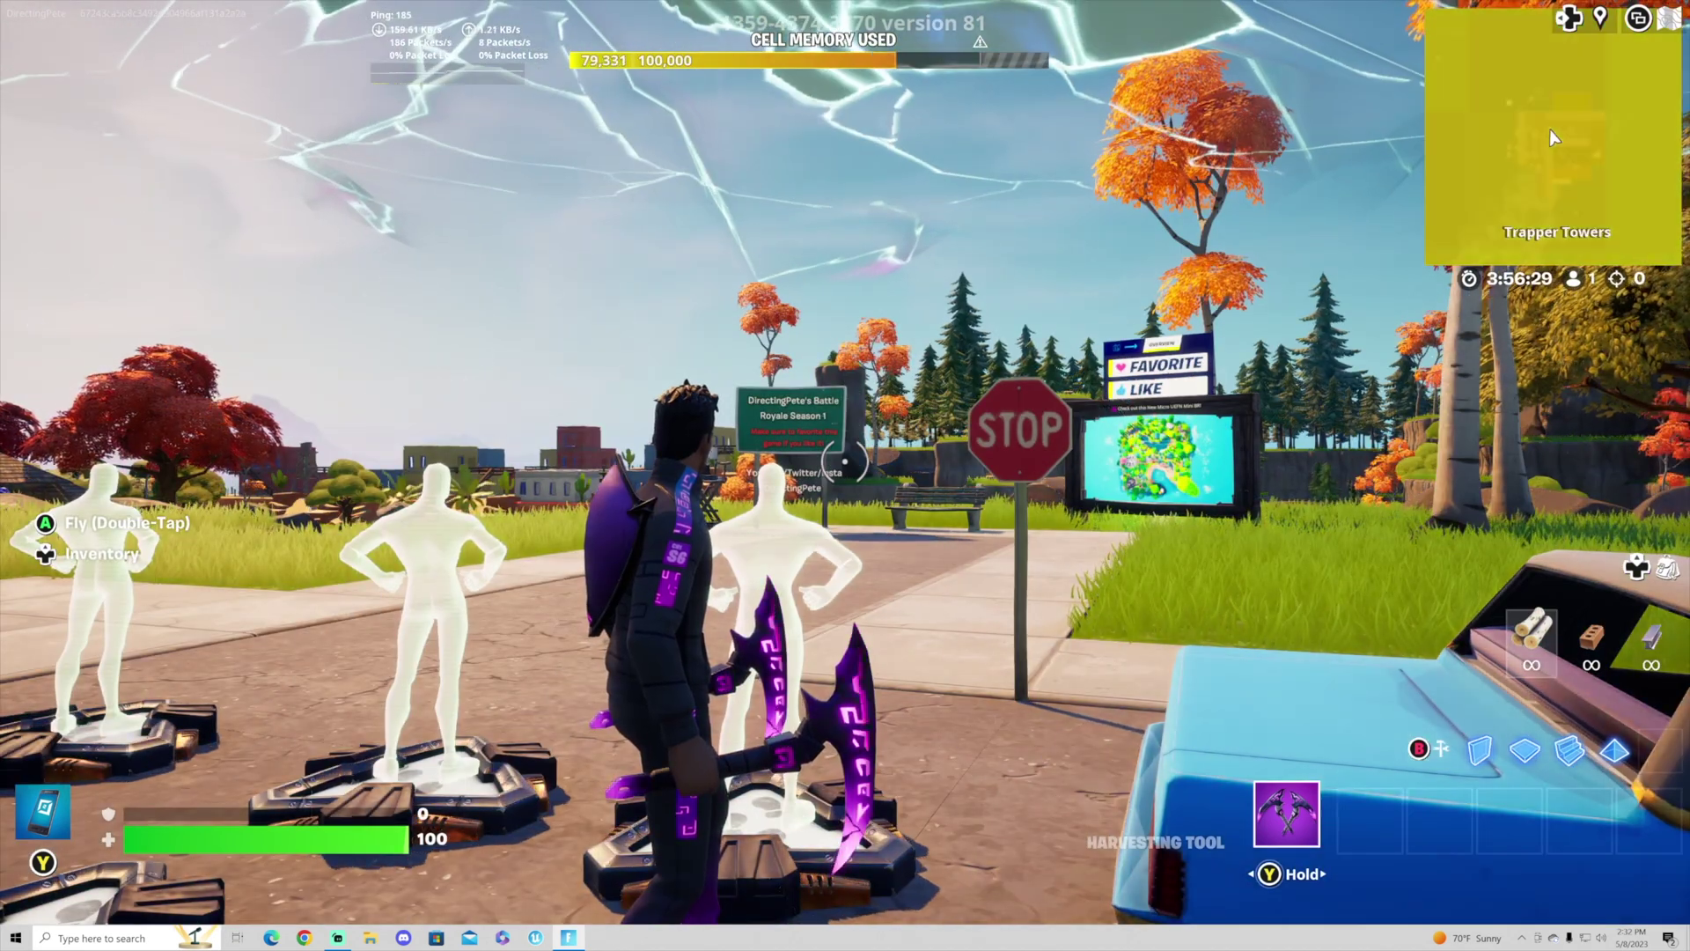
{"action": "key", "text": "w"}
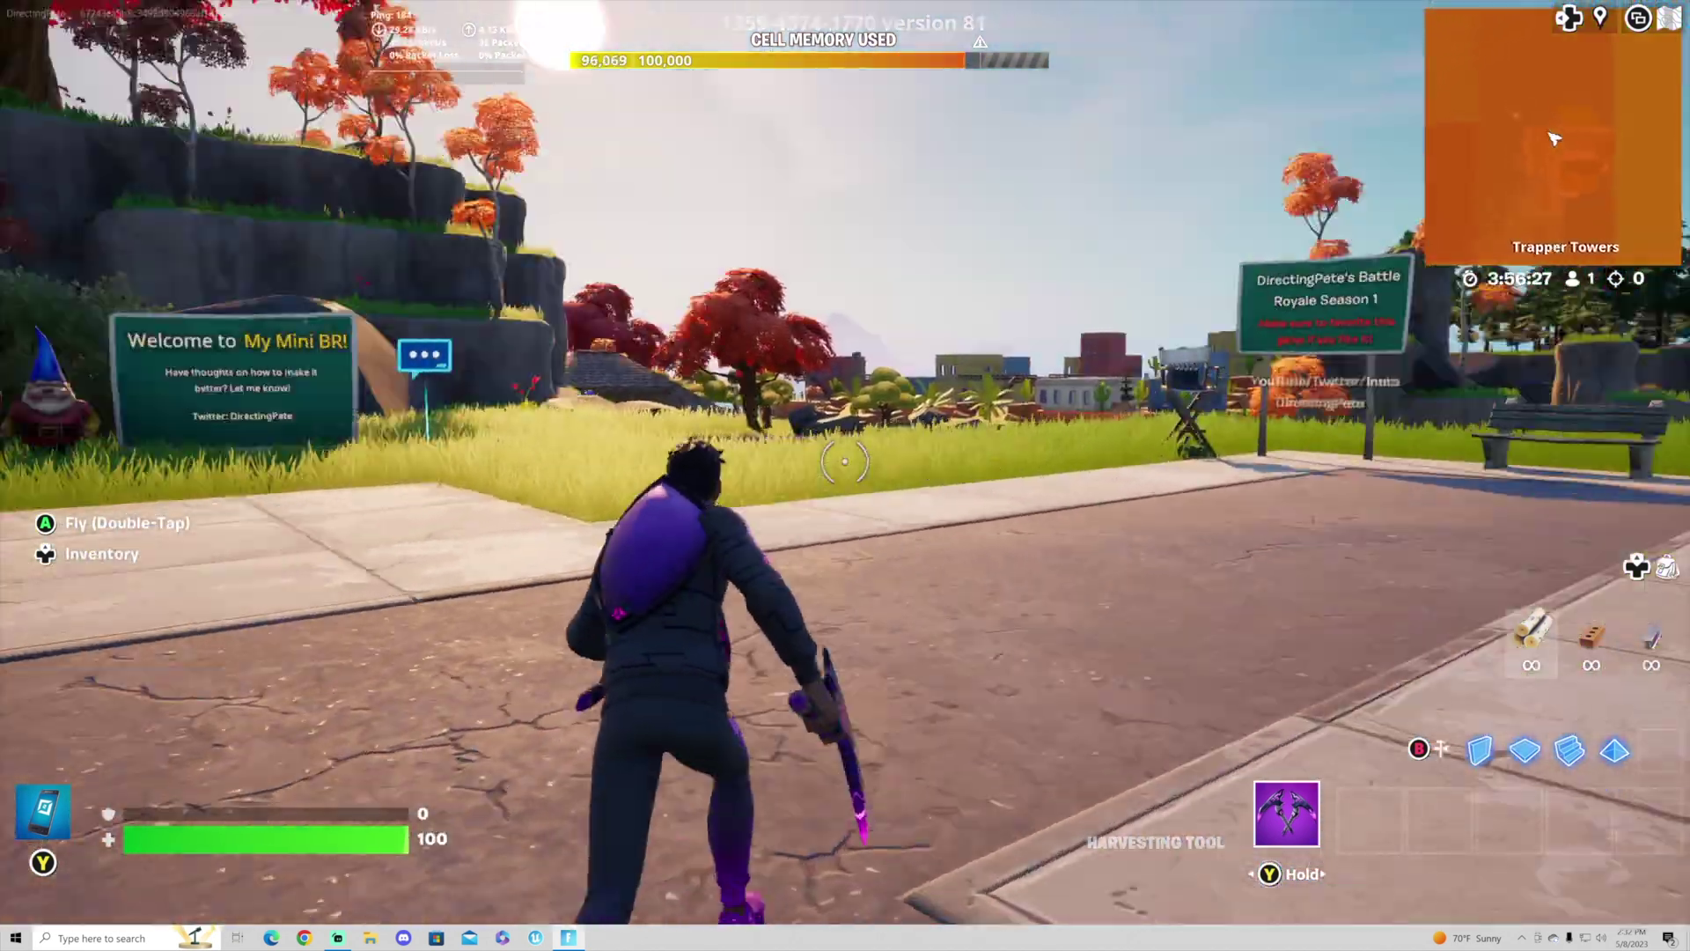
{"action": "key", "text": "w"}
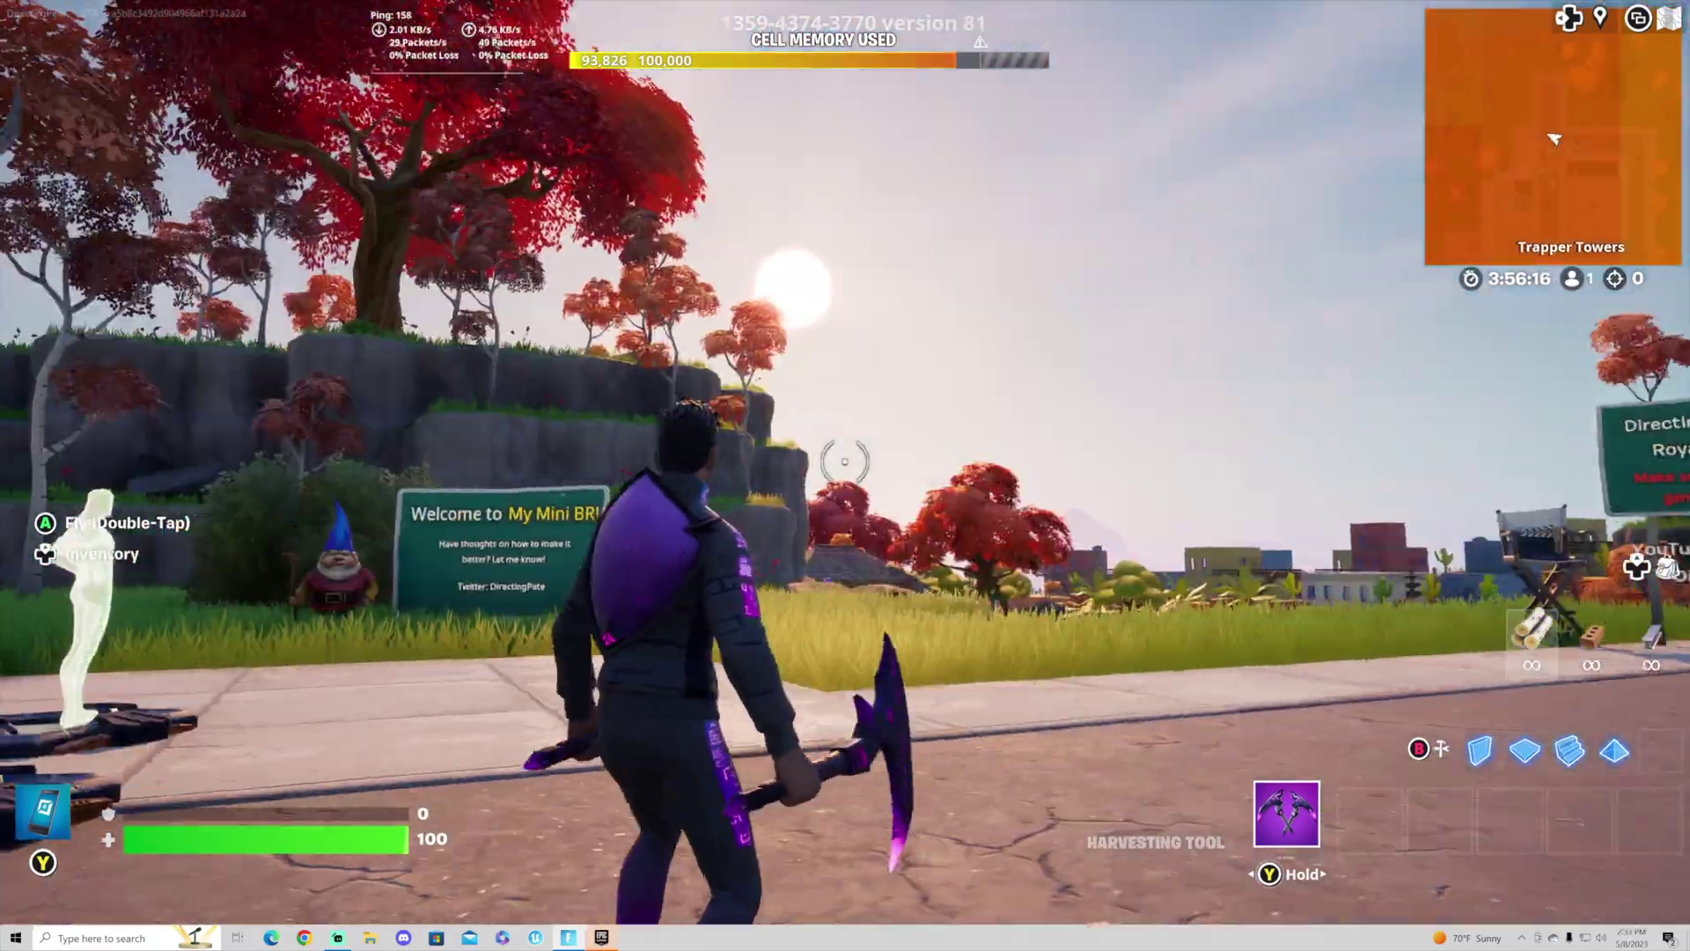
{"action": "key", "text": "w"}
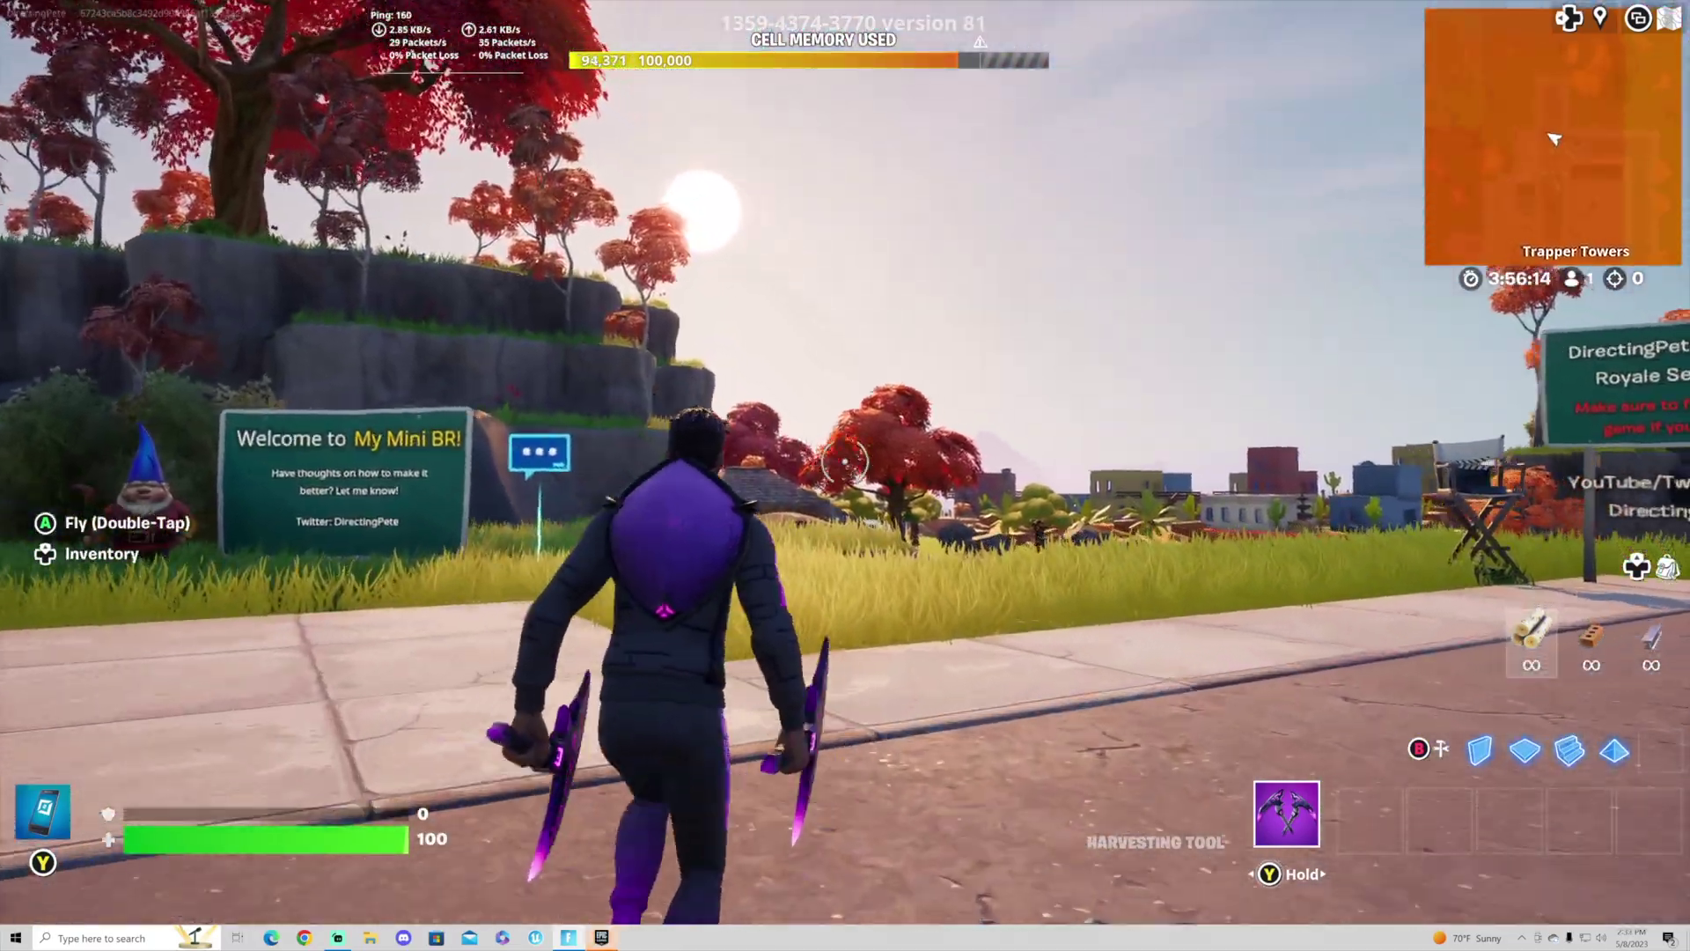
{"action": "key", "text": "w"}
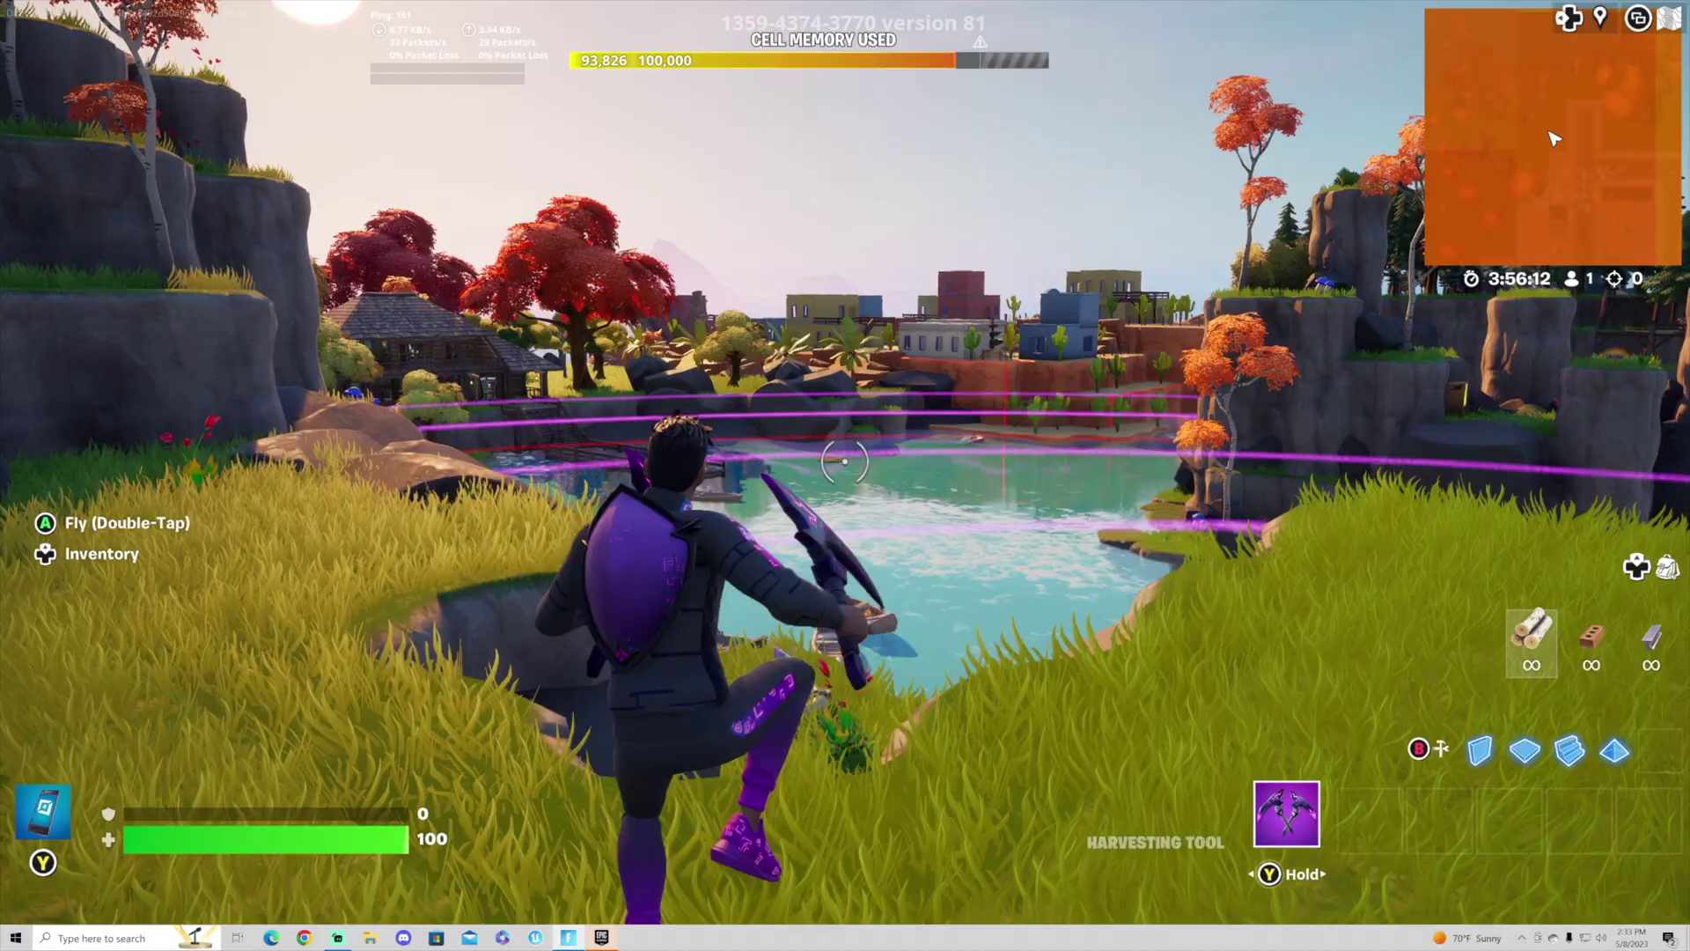
{"action": "key", "text": "w"}
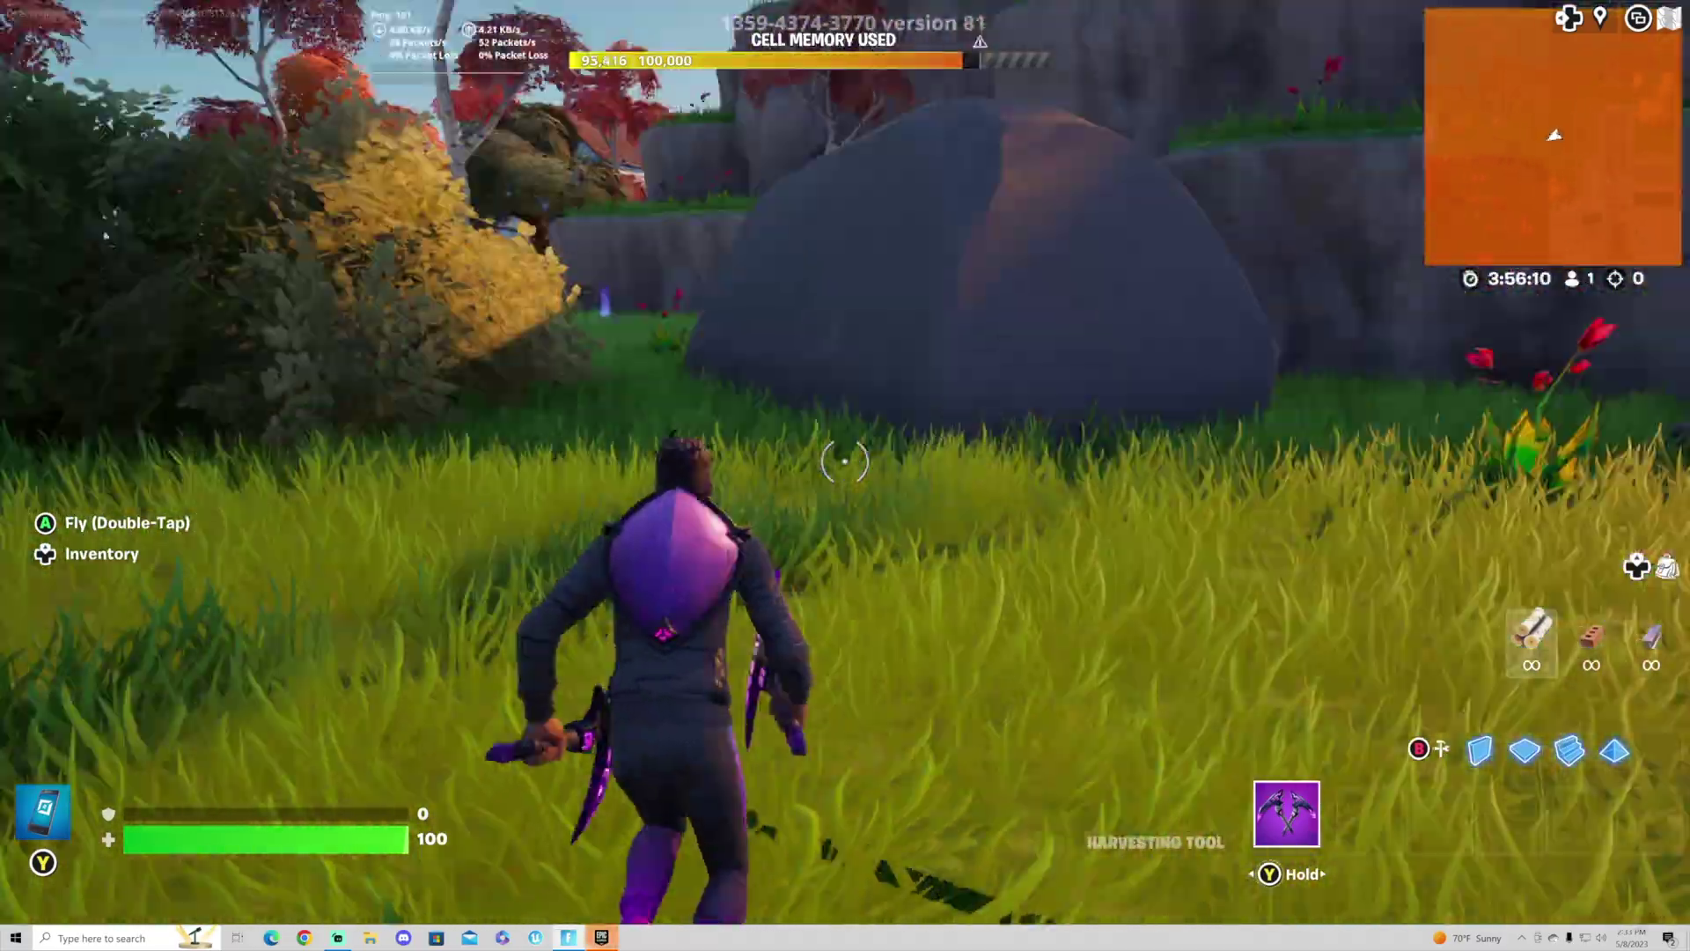
{"action": "key", "text": "w"}
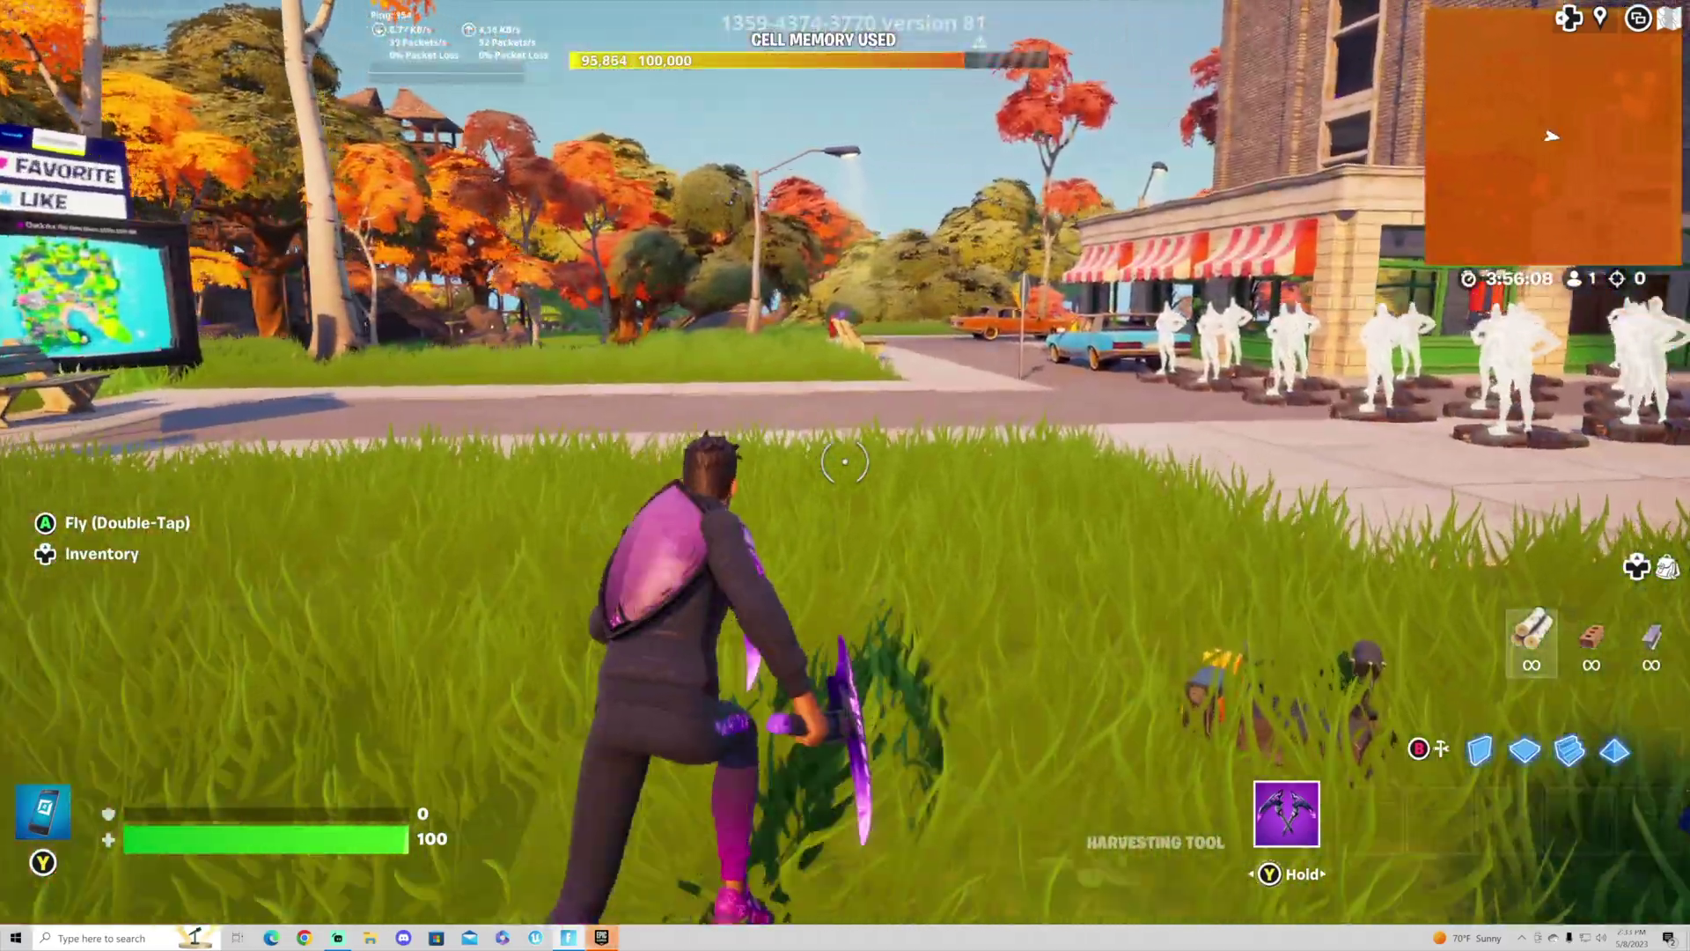
Open the My Island tools and publish the island to generate a new private version.
{"action": "key", "text": "Escape"}
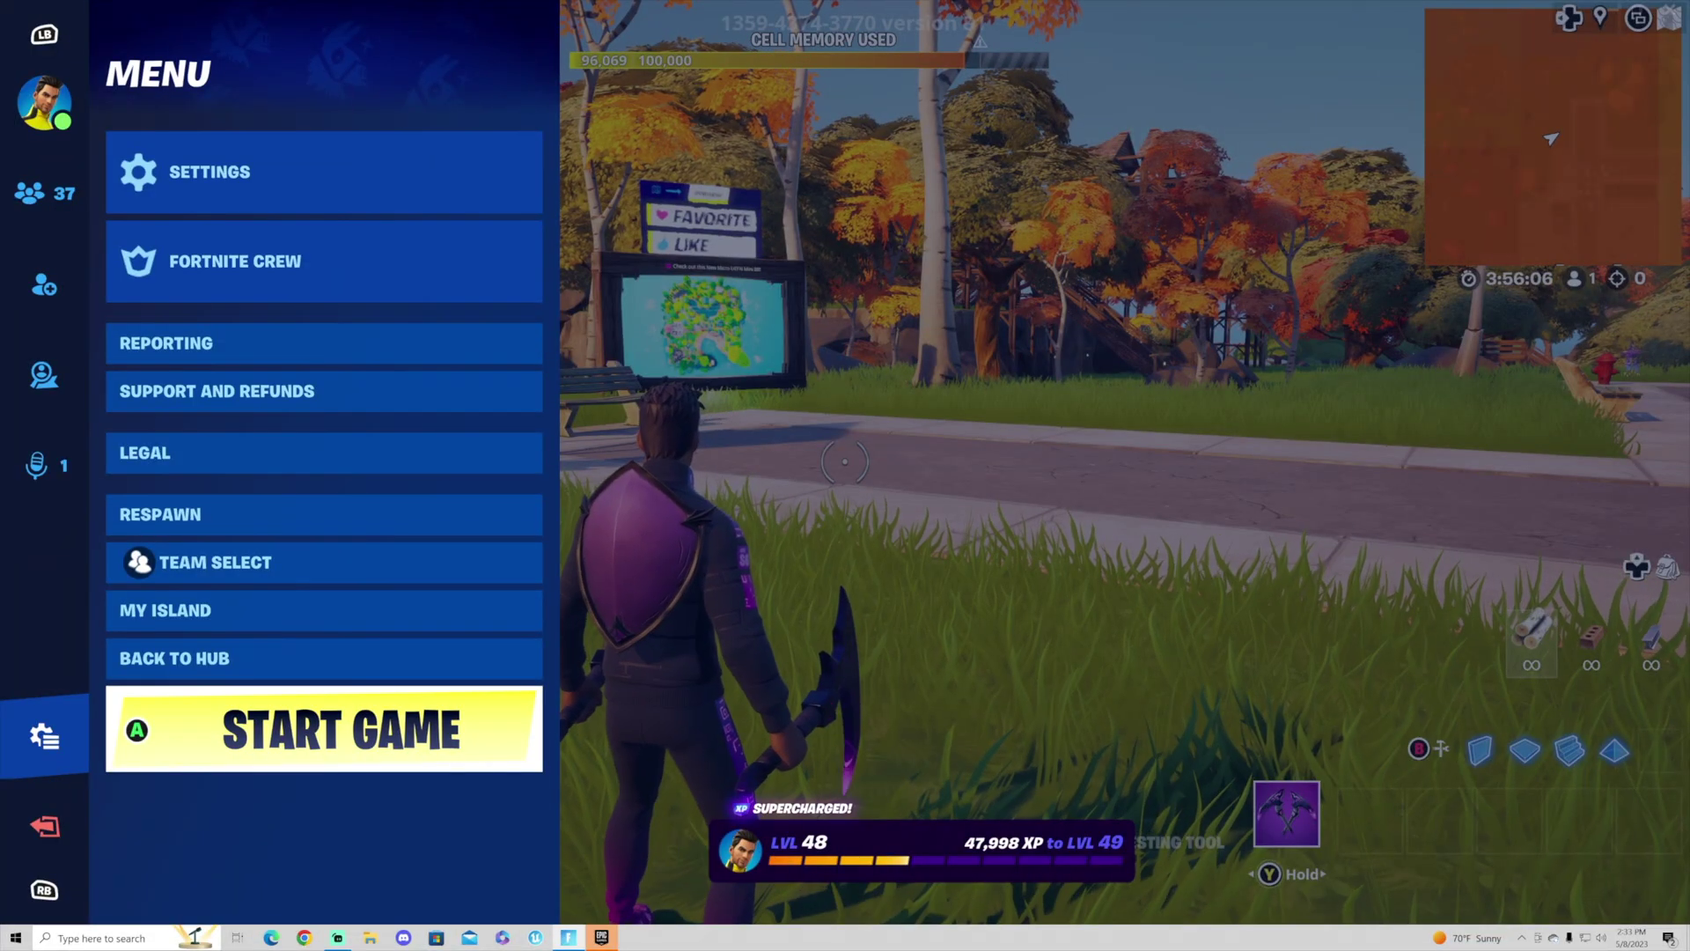
{"action": "key", "text": "Up"}
{"action": "key", "text": "Up"}
{"action": "key", "text": "Return"}
{"action": "key", "text": "e"}
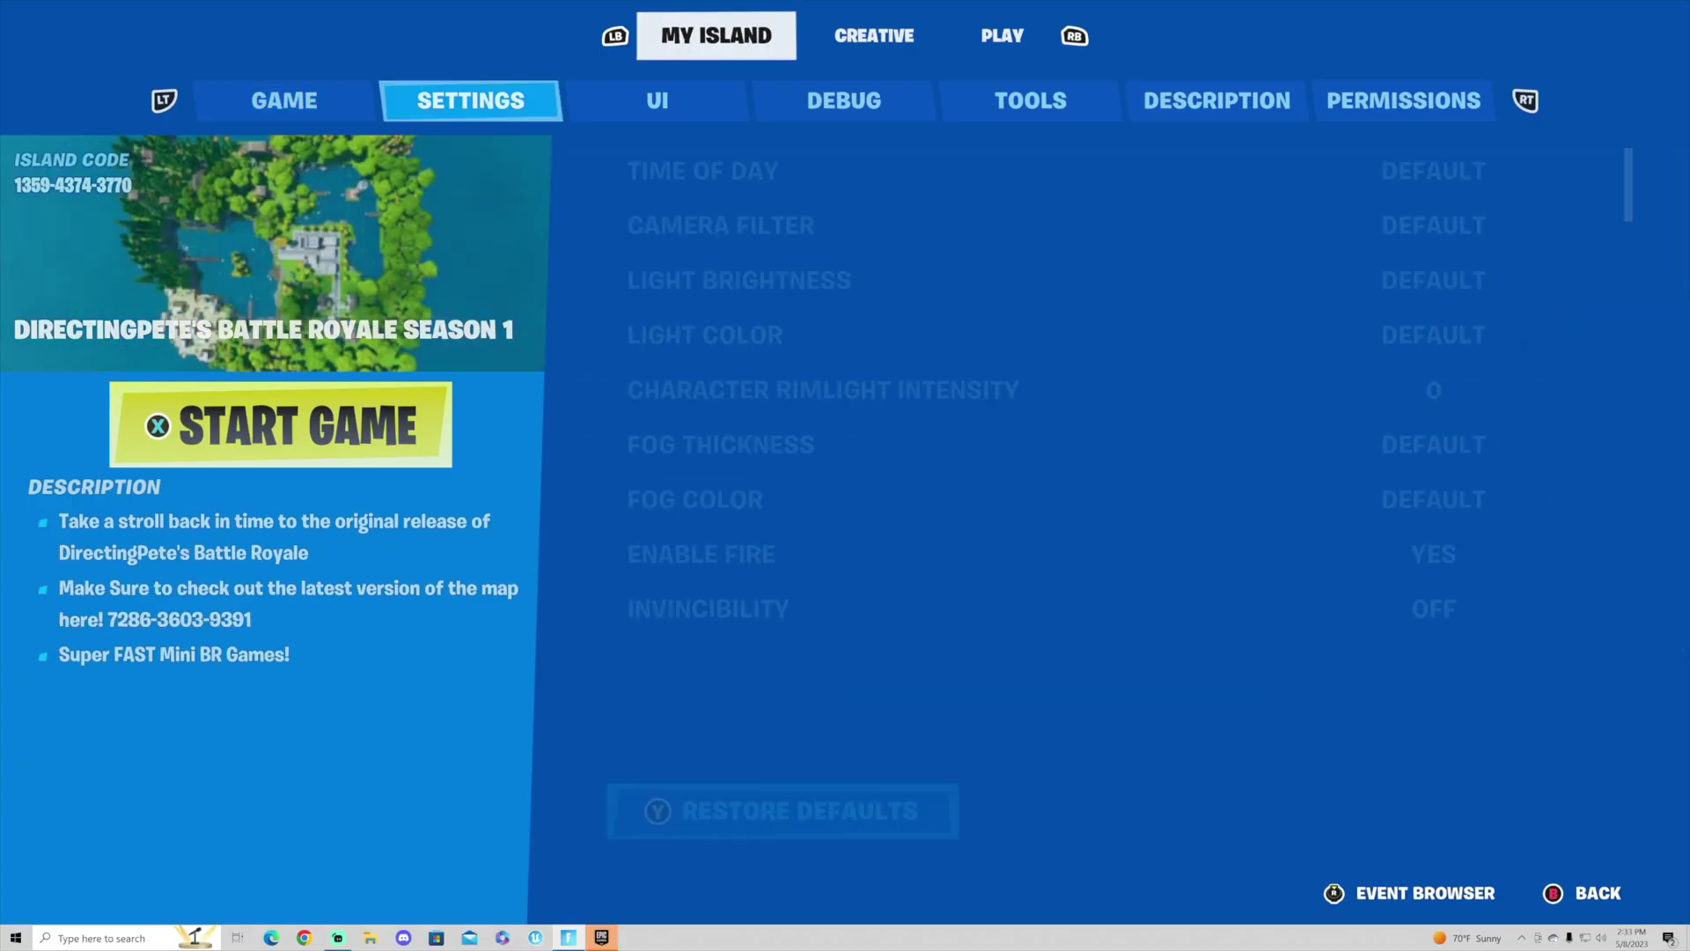
{"action": "key", "text": "e"}
{"action": "key", "text": "e"}
{"action": "key", "text": "e"}
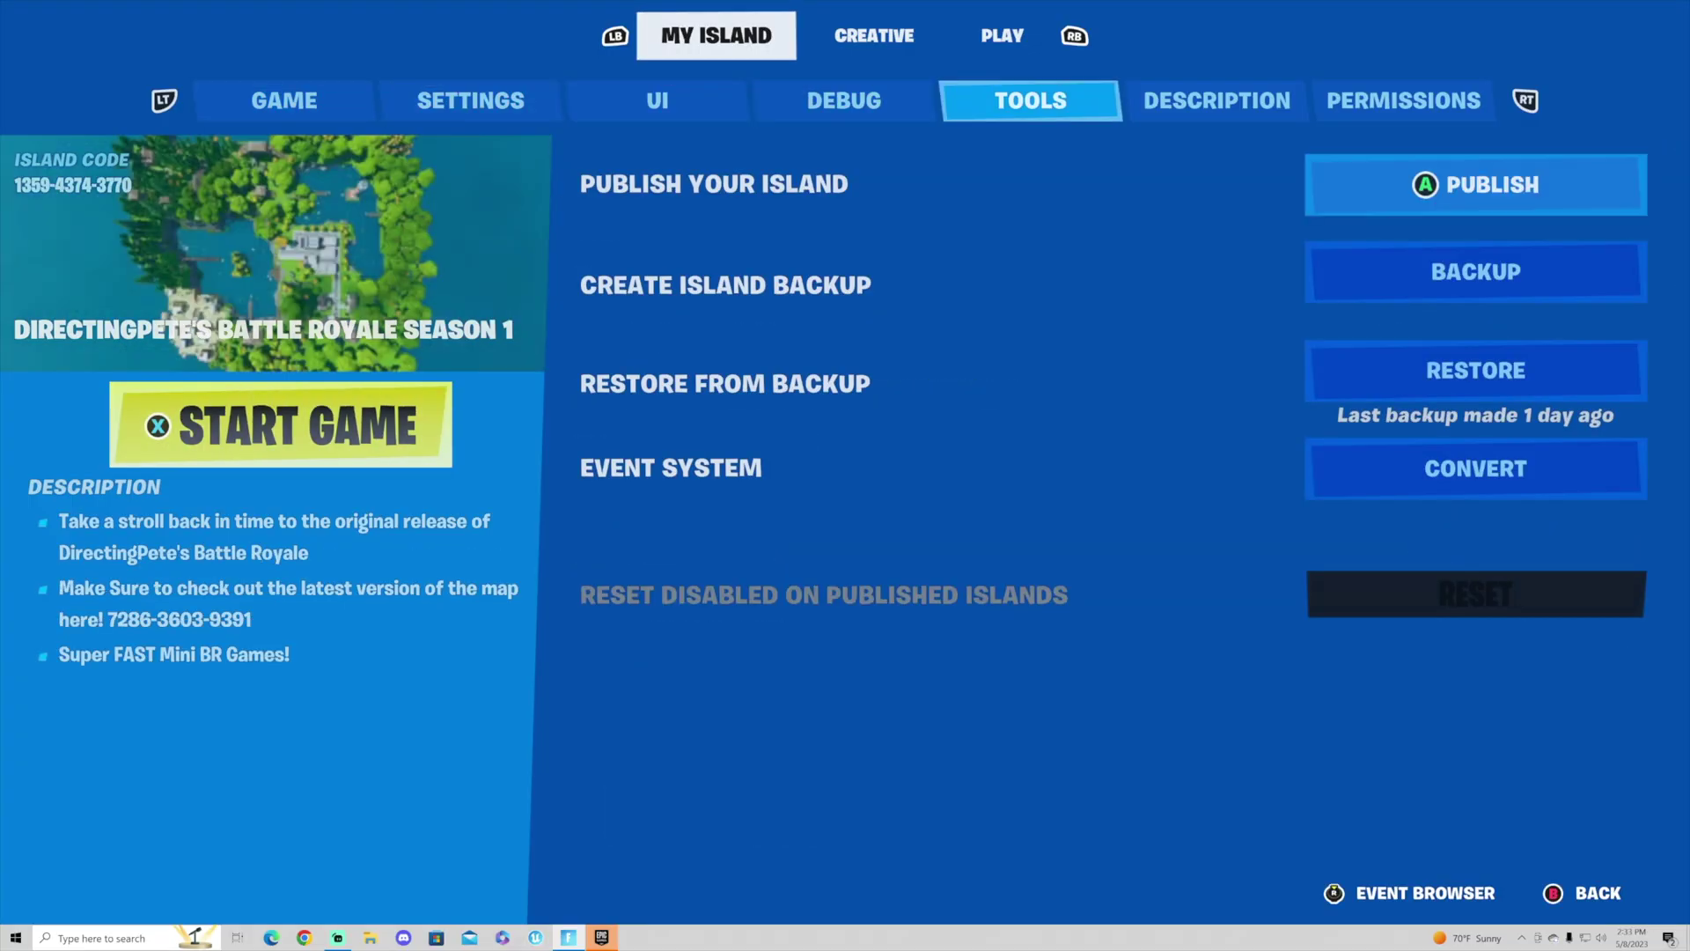
{"action": "key", "text": "Return"}
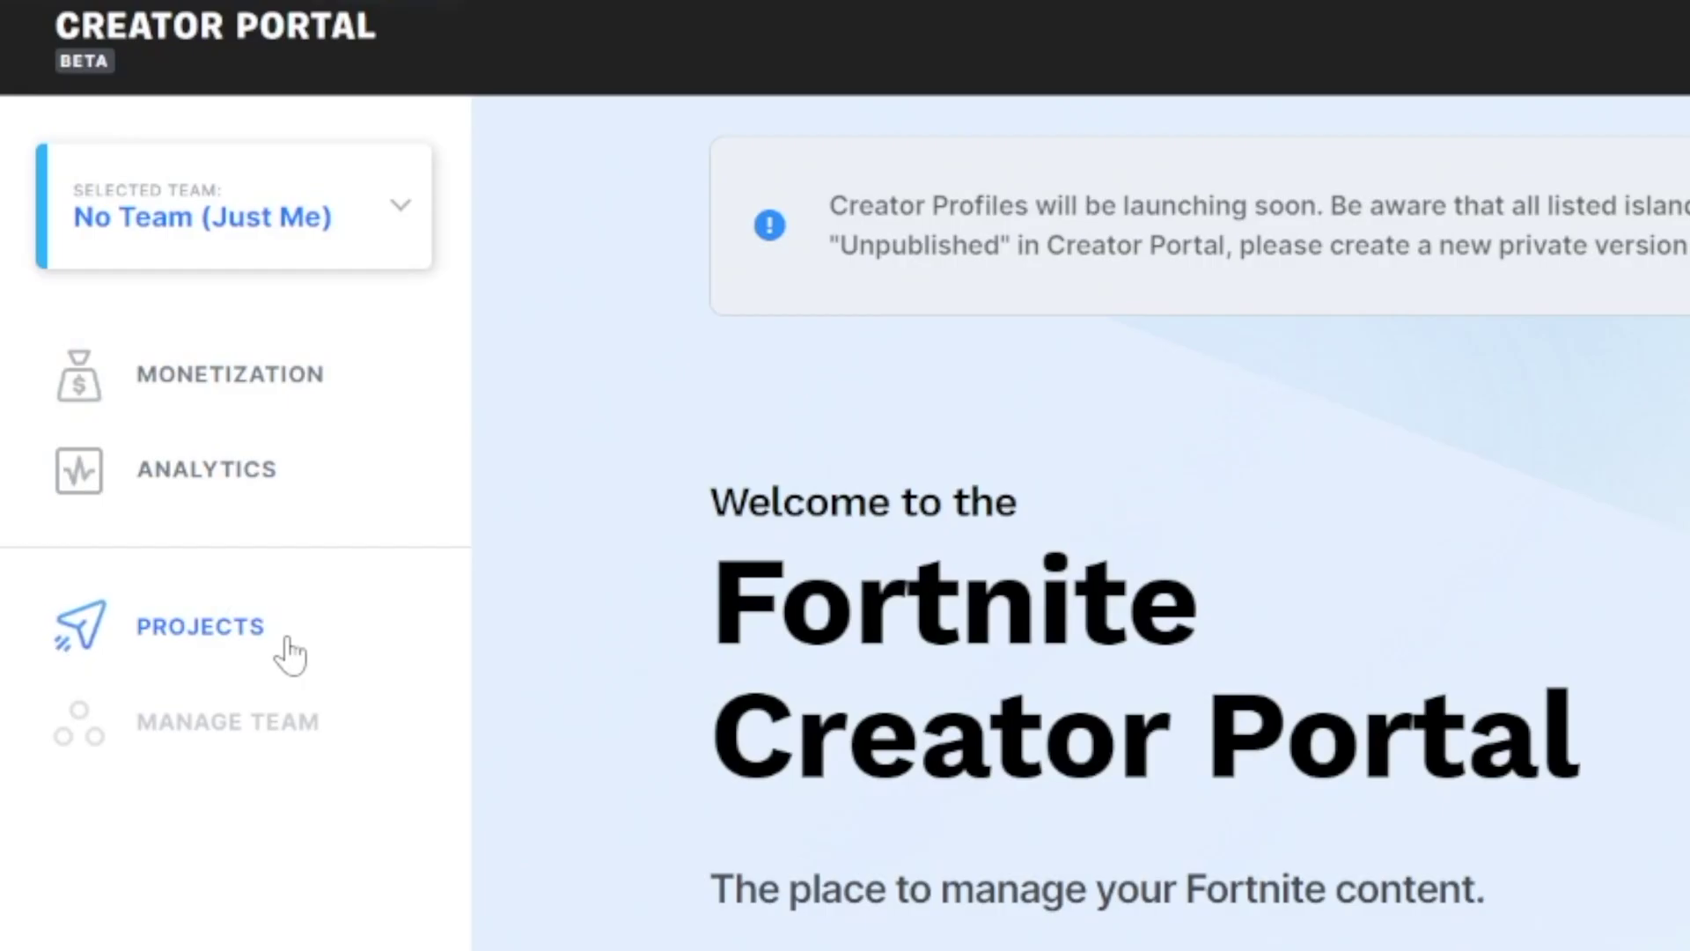
In the Fortnite Creator Portal, open the DPBRSeason1 project and copy the title of its active public release.
{"action": "left_click", "coordinate": [220, 648]}
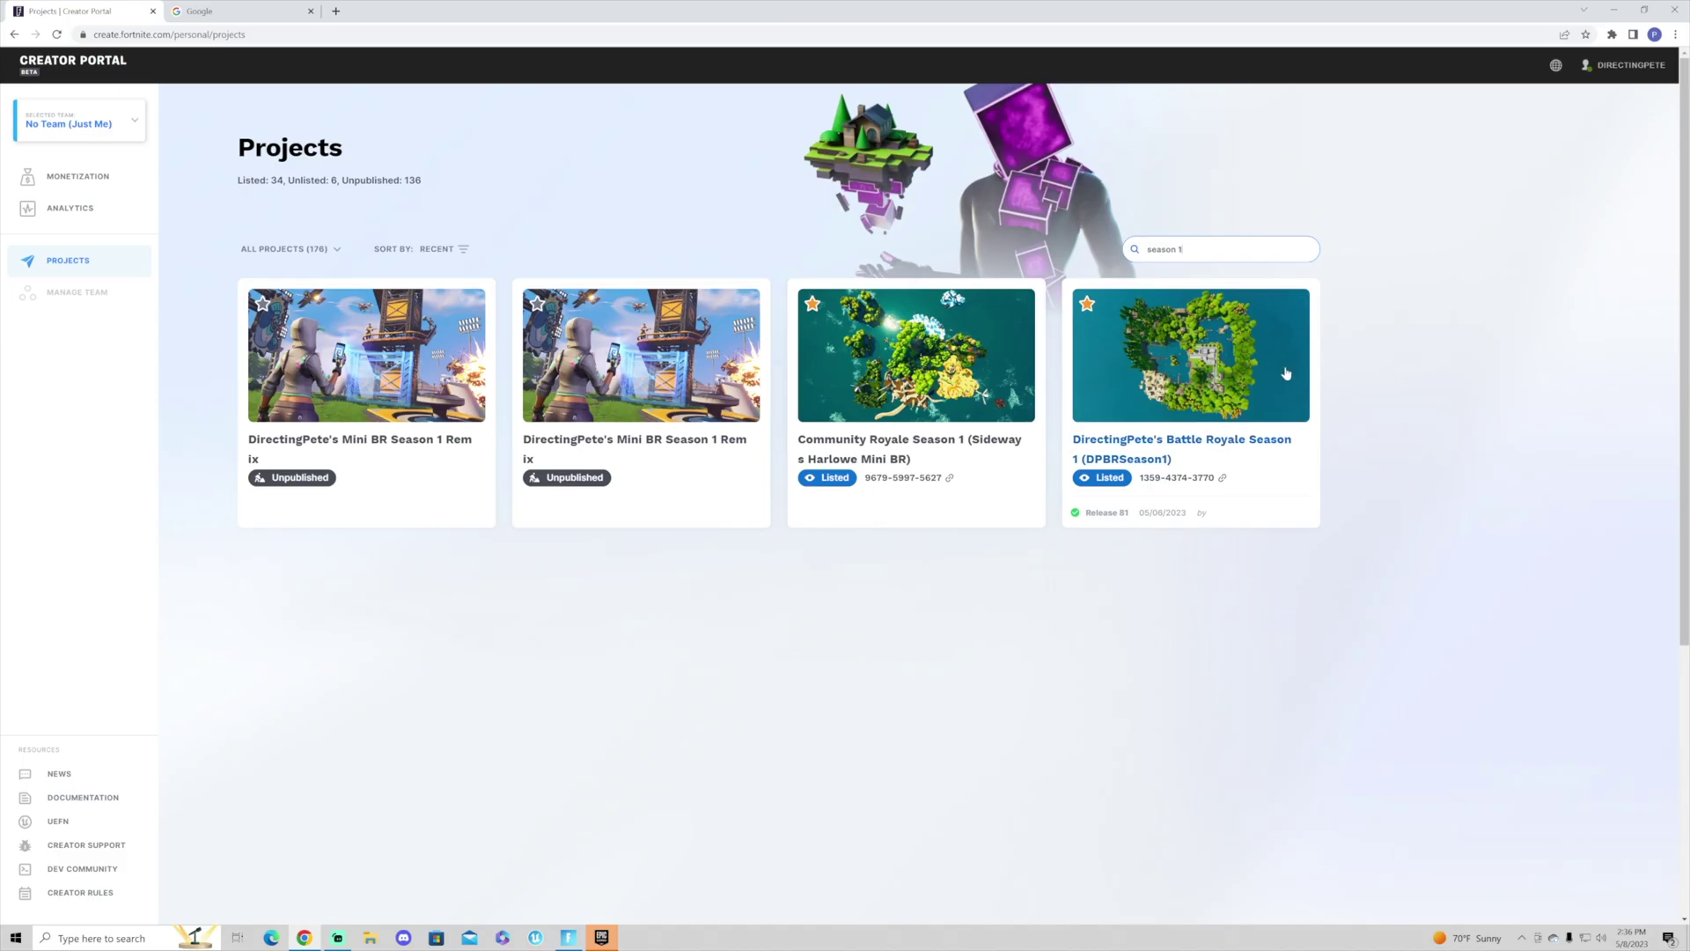
{"action": "left_click", "coordinate": [1241, 380]}
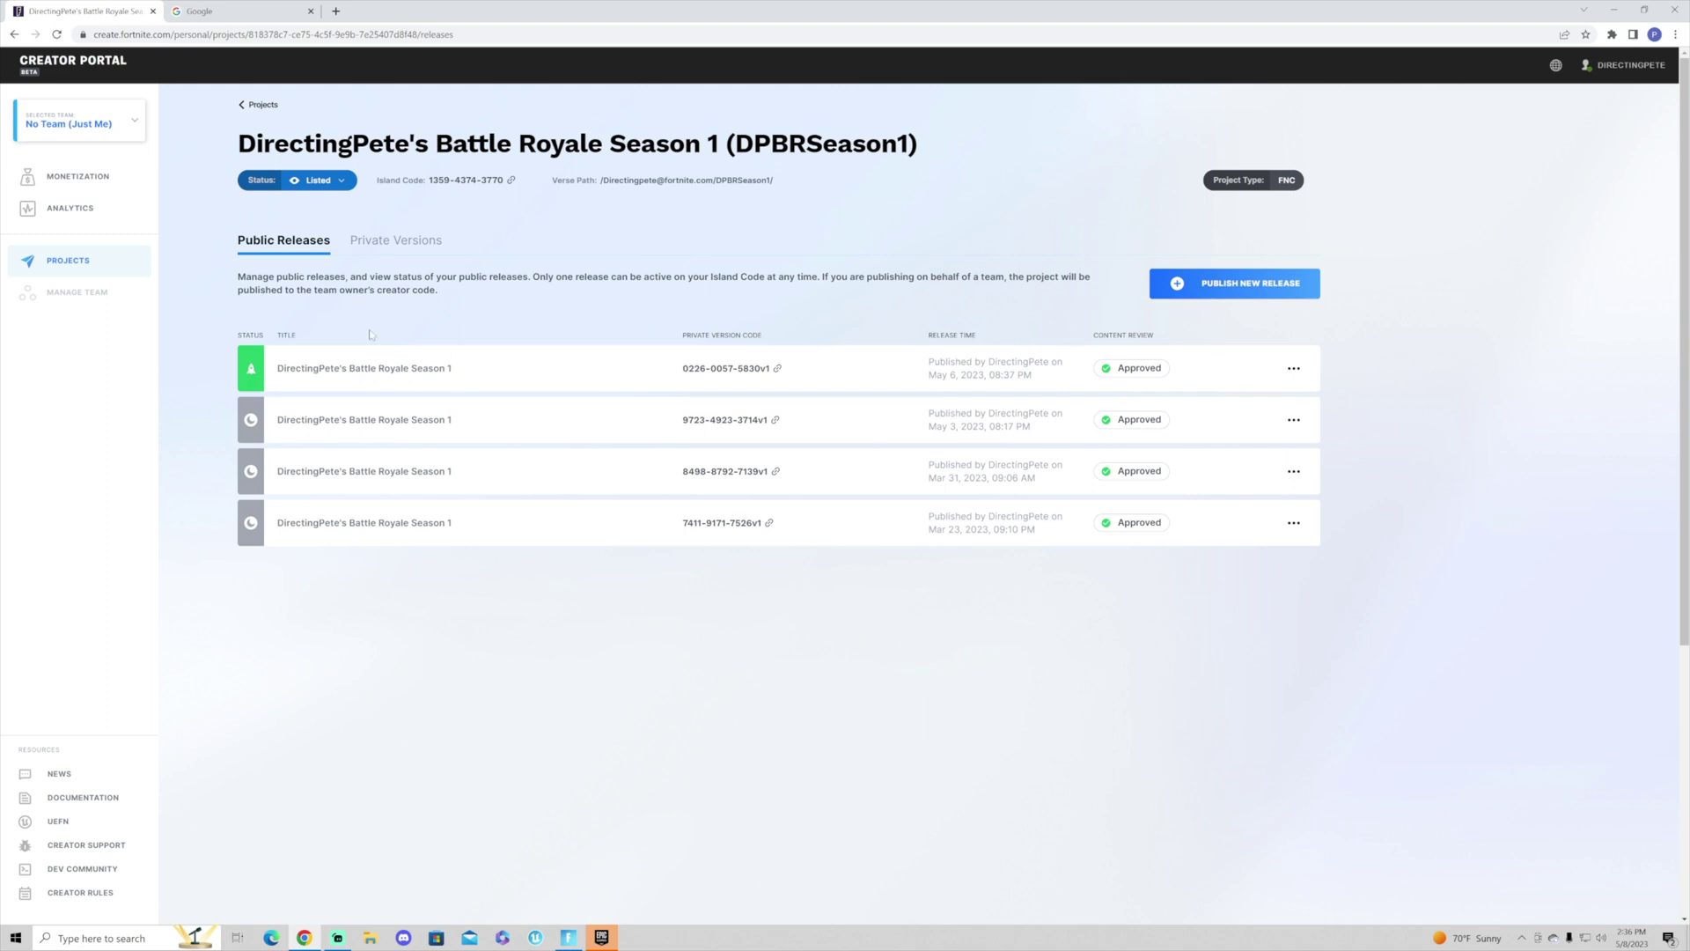
{"action": "left_click_drag", "start_coordinate": [455, 371], "coordinate": [277, 368]}
{"action": "key", "text": "ctrl+c"}
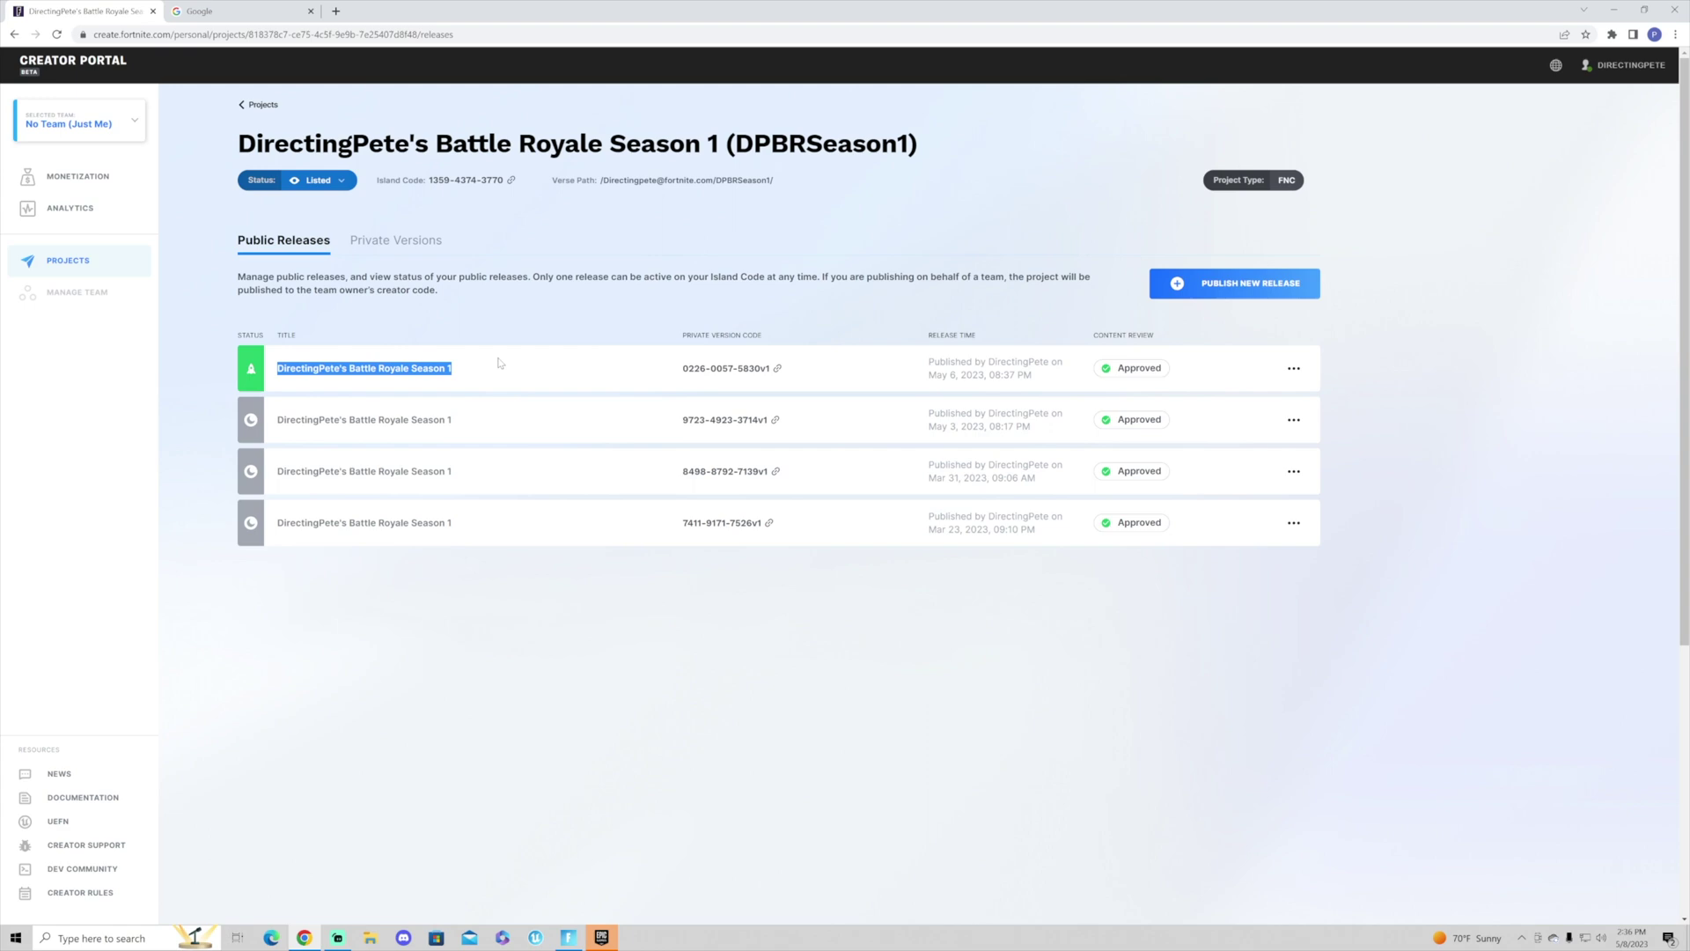
{"action": "left_click", "coordinate": [416, 244]}
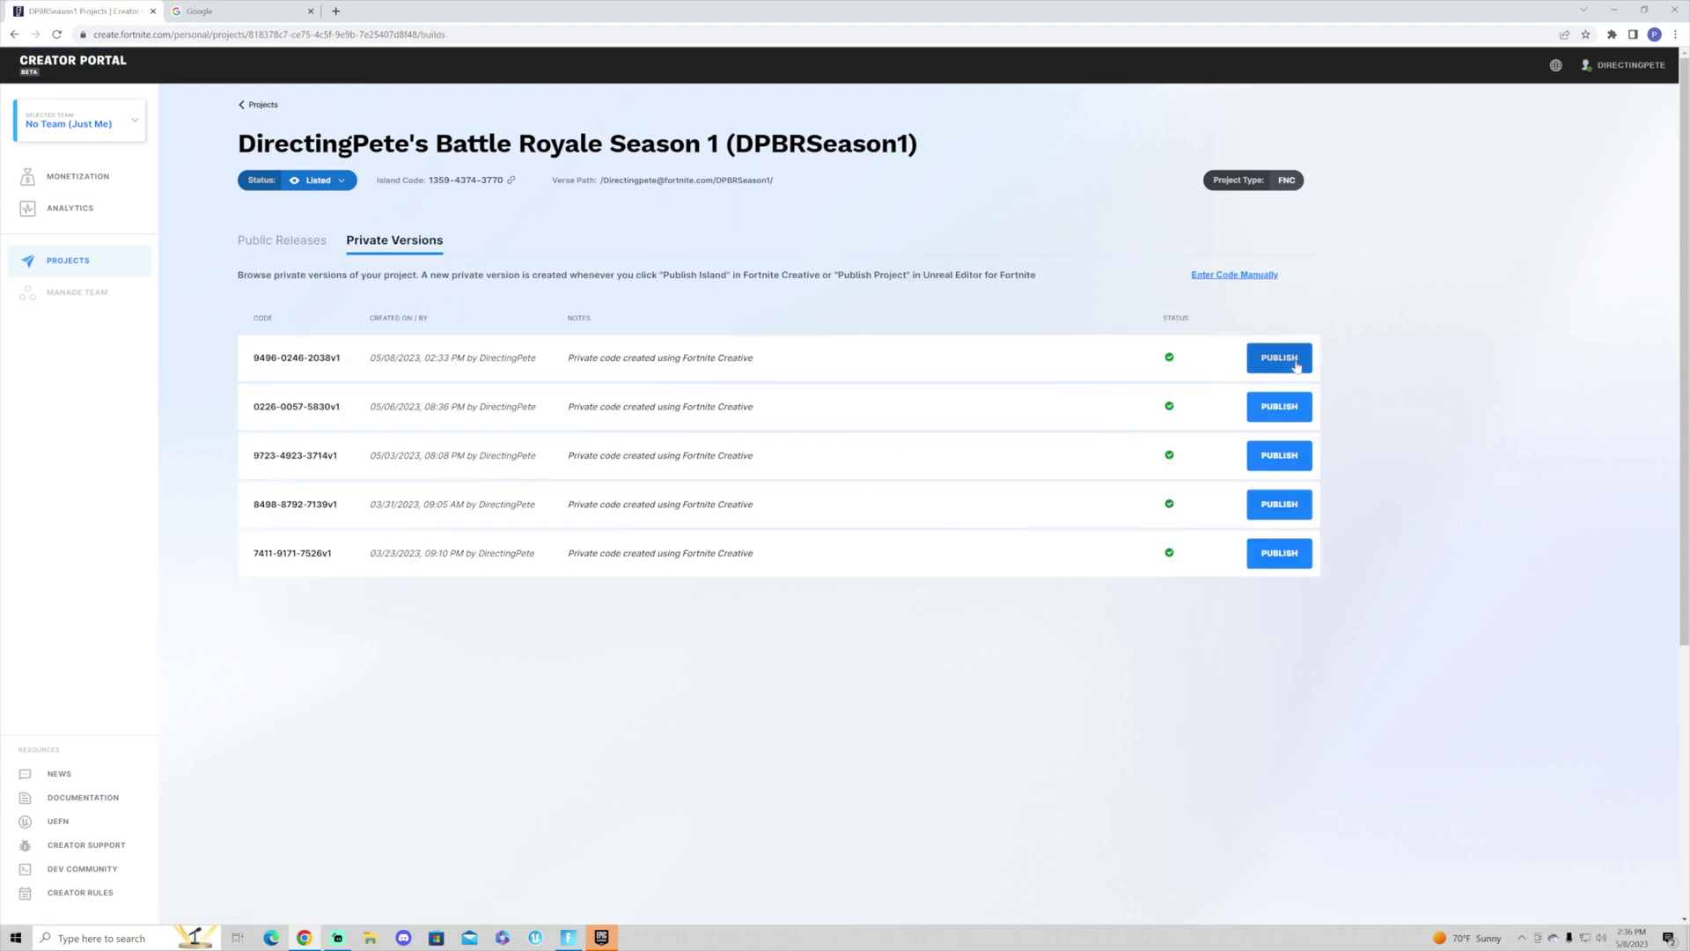
{"action": "left_click", "coordinate": [1296, 365]}
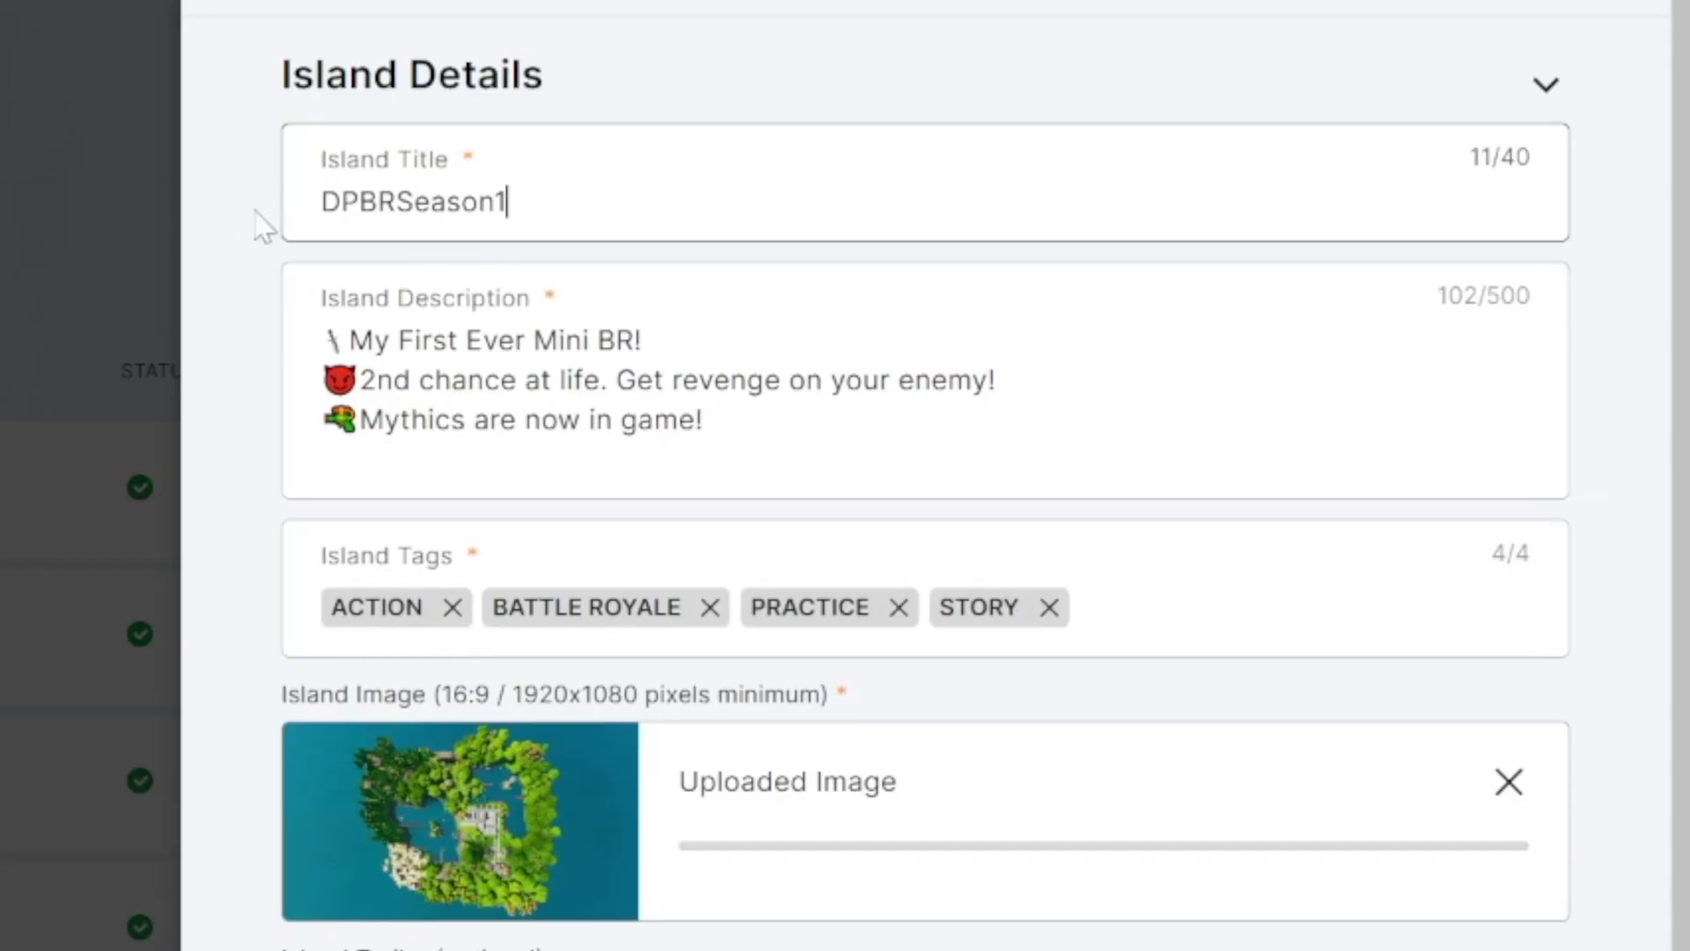
{"action": "left_click_drag", "start_coordinate": [256, 212], "coordinate": [508, 204]}
{"action": "right_click", "coordinate": [447, 209]}
{"action": "left_click", "coordinate": [547, 408]}
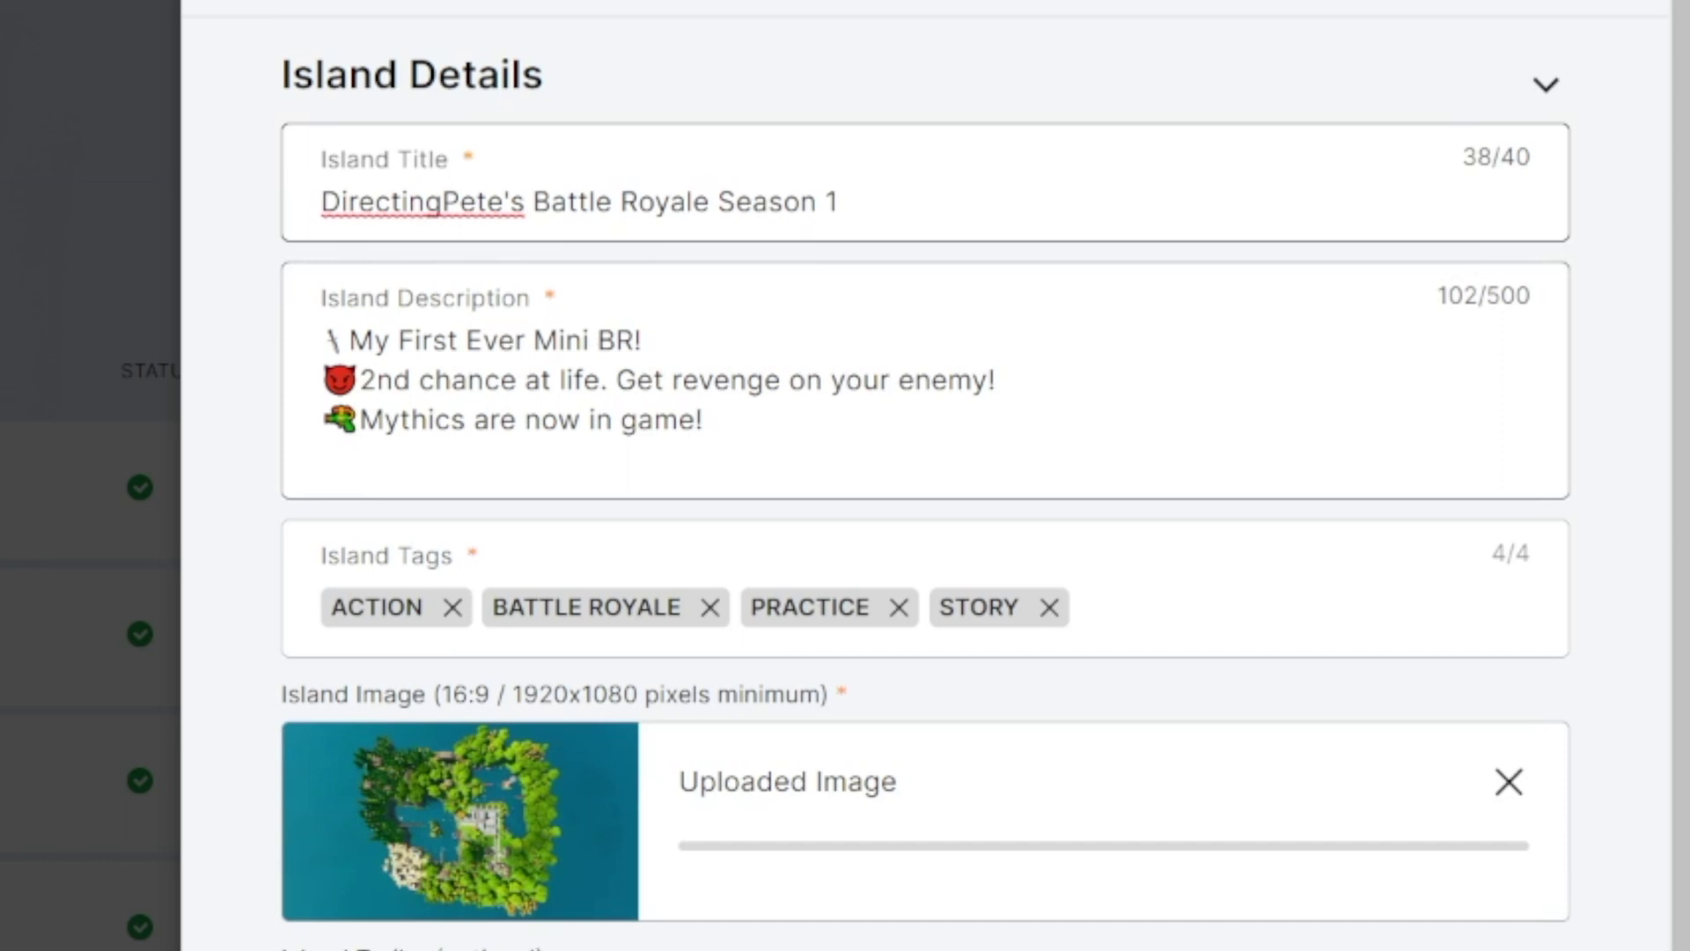
Switch automatic release to the island code off and back on in the publishing form.
{"action": "scroll", "coordinate": [520, 414], "scroll_direction": "down", "scroll_amount": 1}
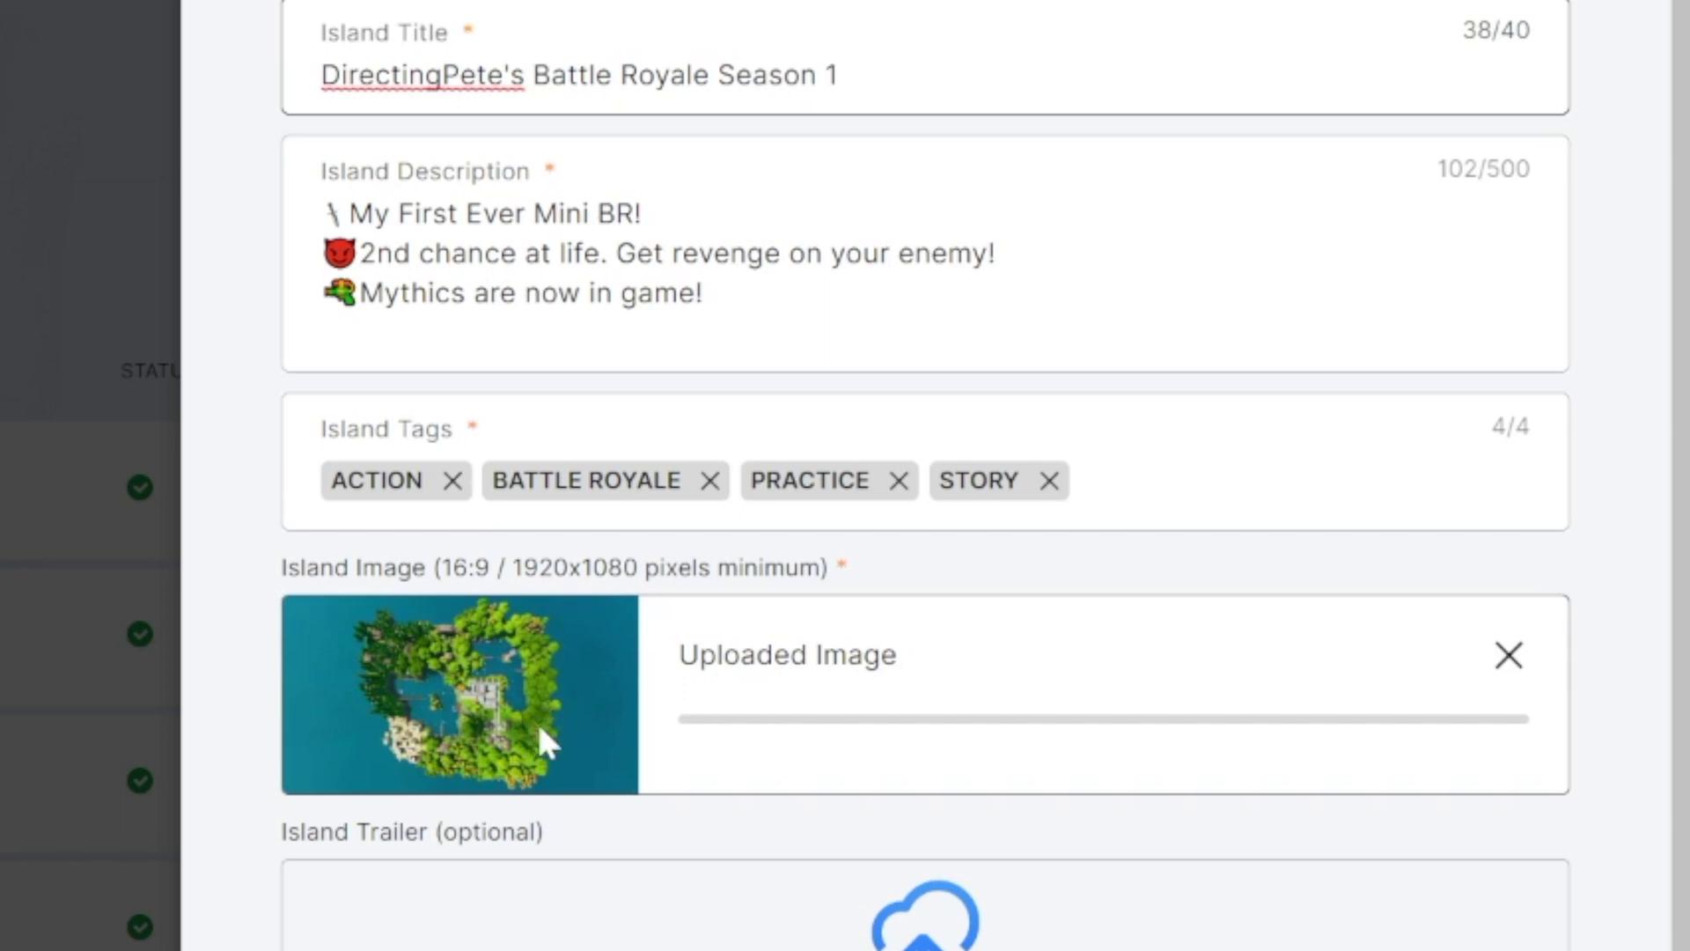
{"action": "scroll", "coordinate": [540, 729], "scroll_direction": "down", "scroll_amount": 10}
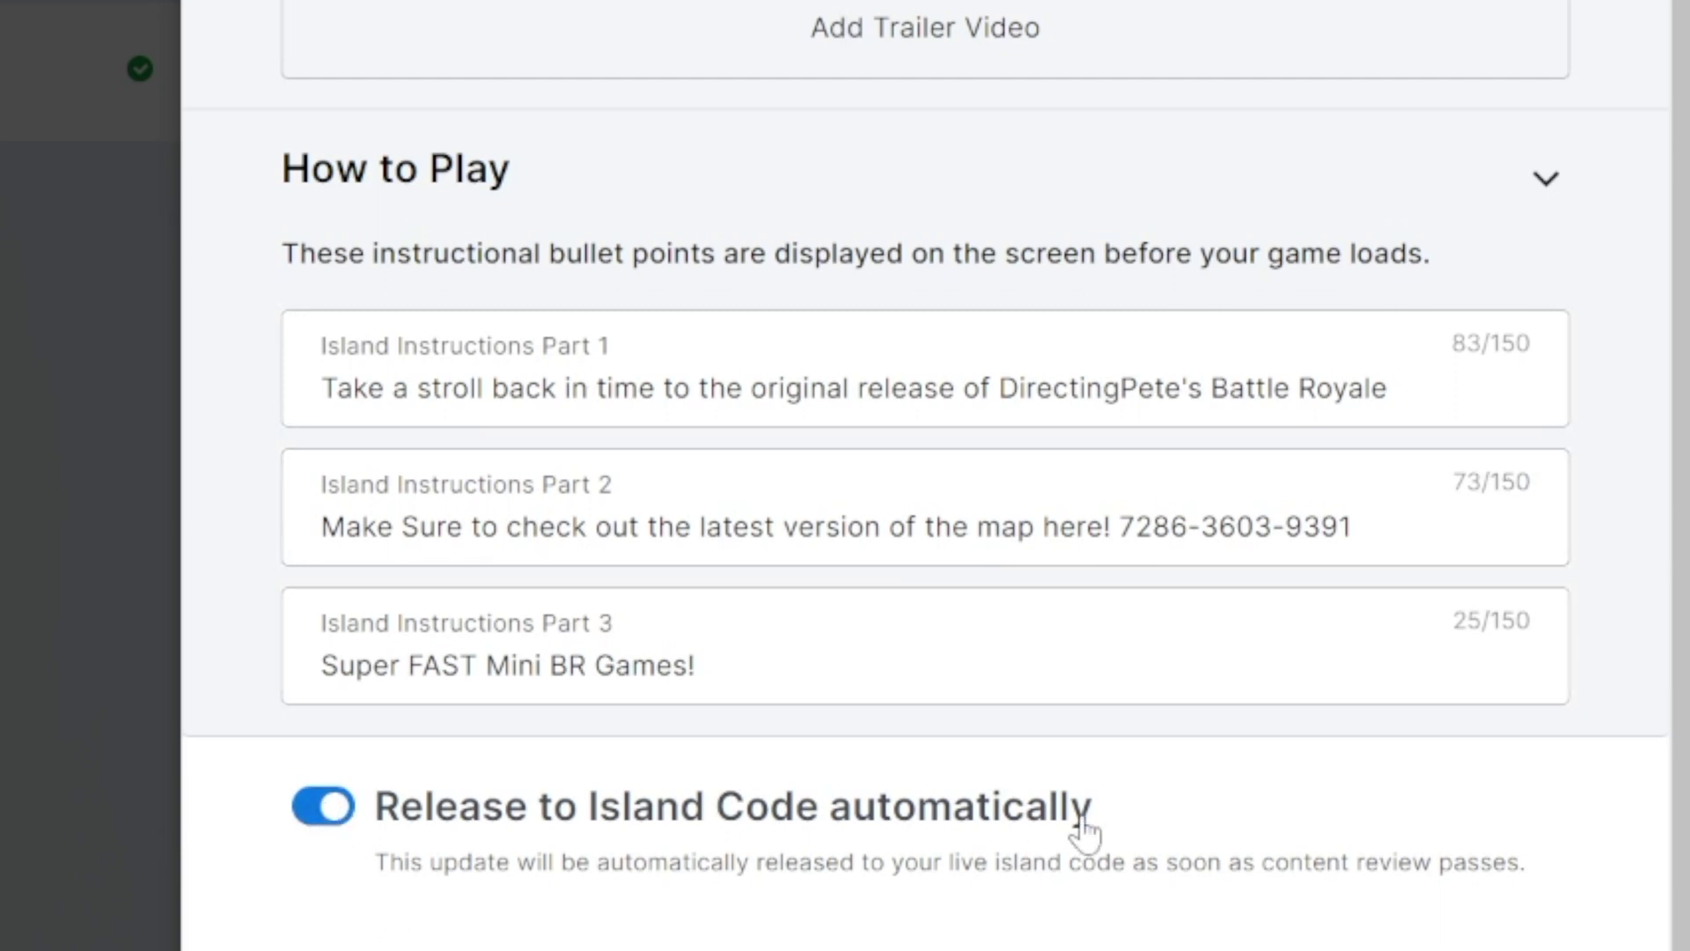
{"action": "left_click", "coordinate": [331, 817]}
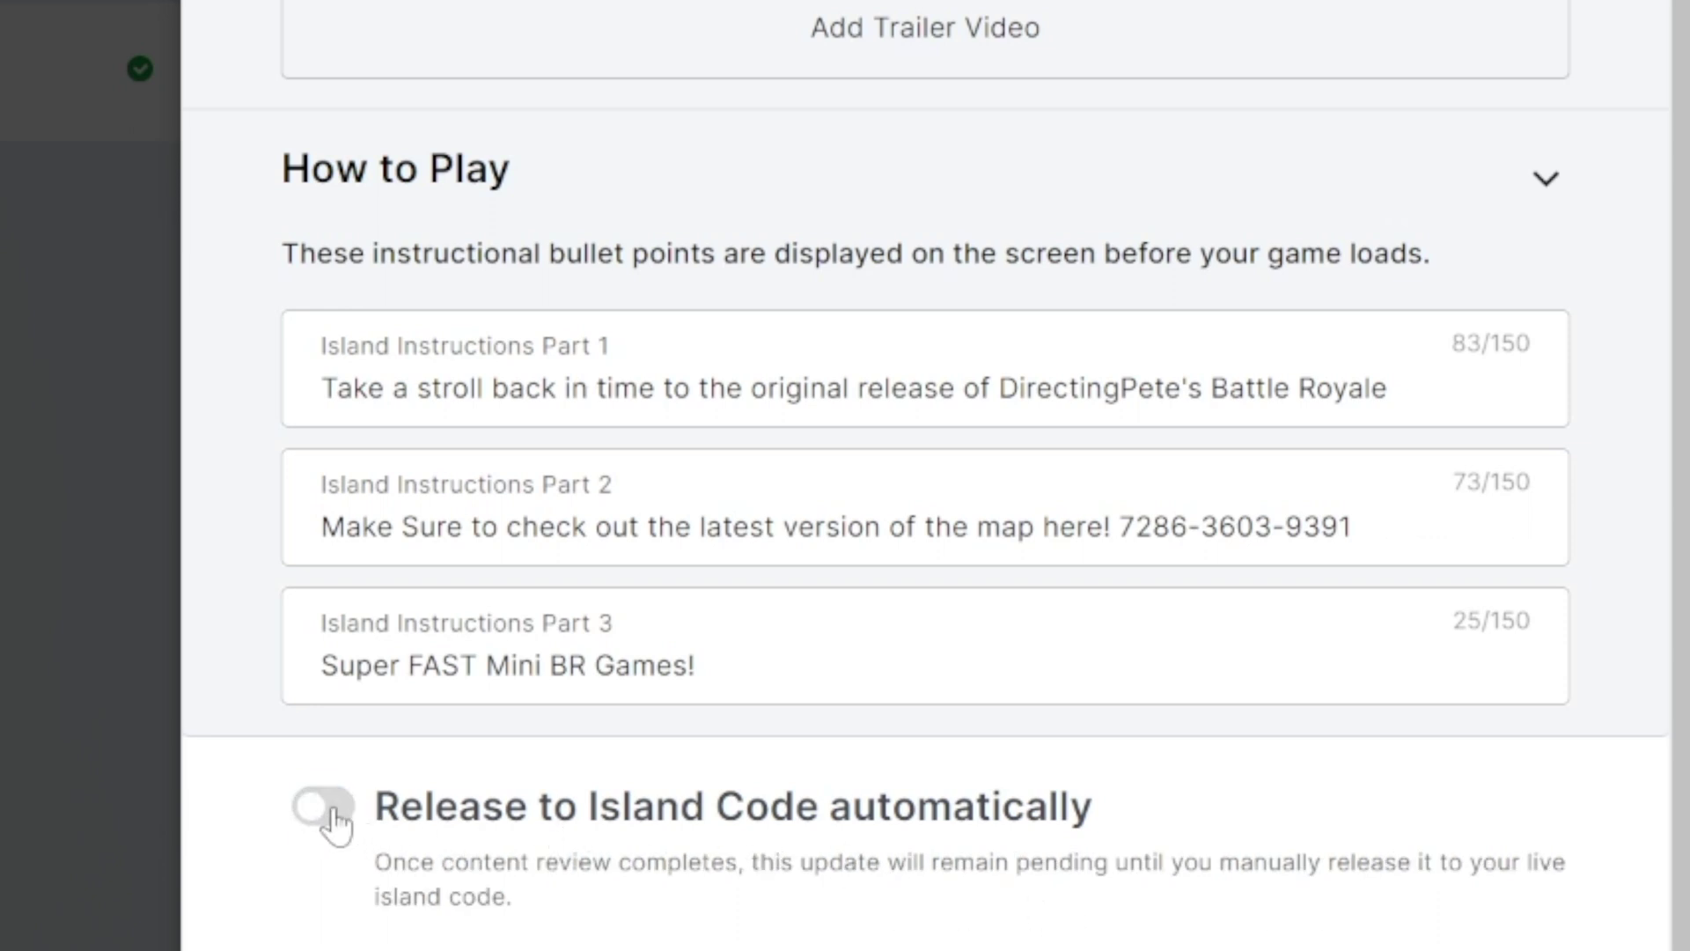
{"action": "left_click", "coordinate": [336, 819]}
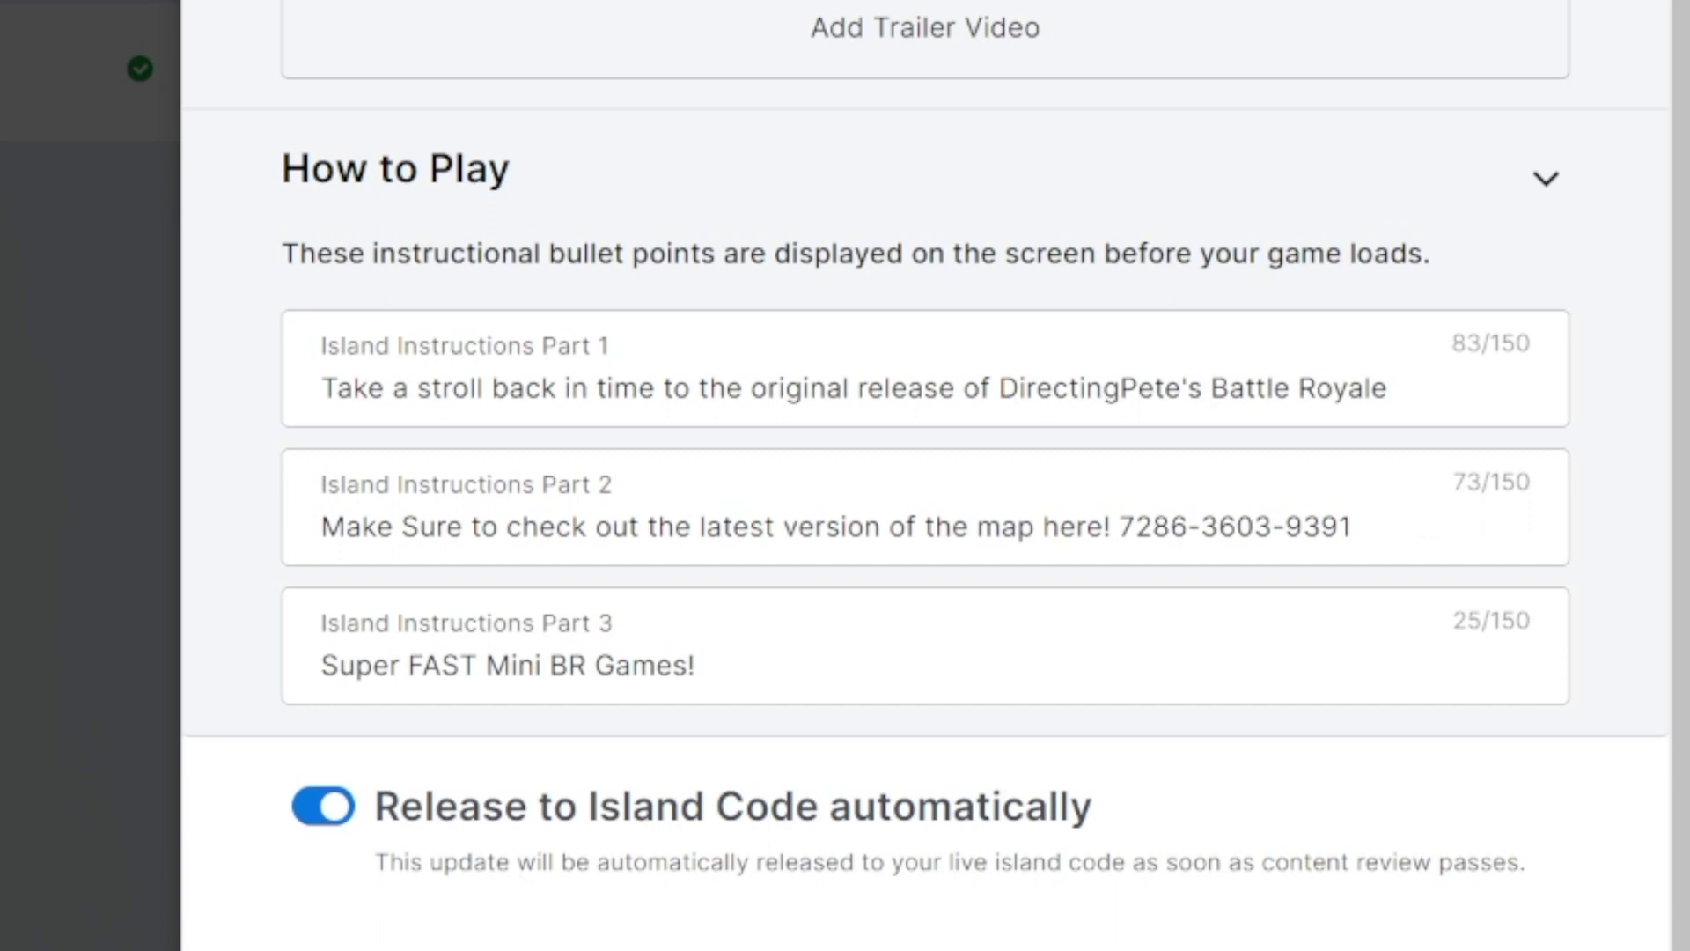
{"action": "left_click", "coordinate": [325, 823]}
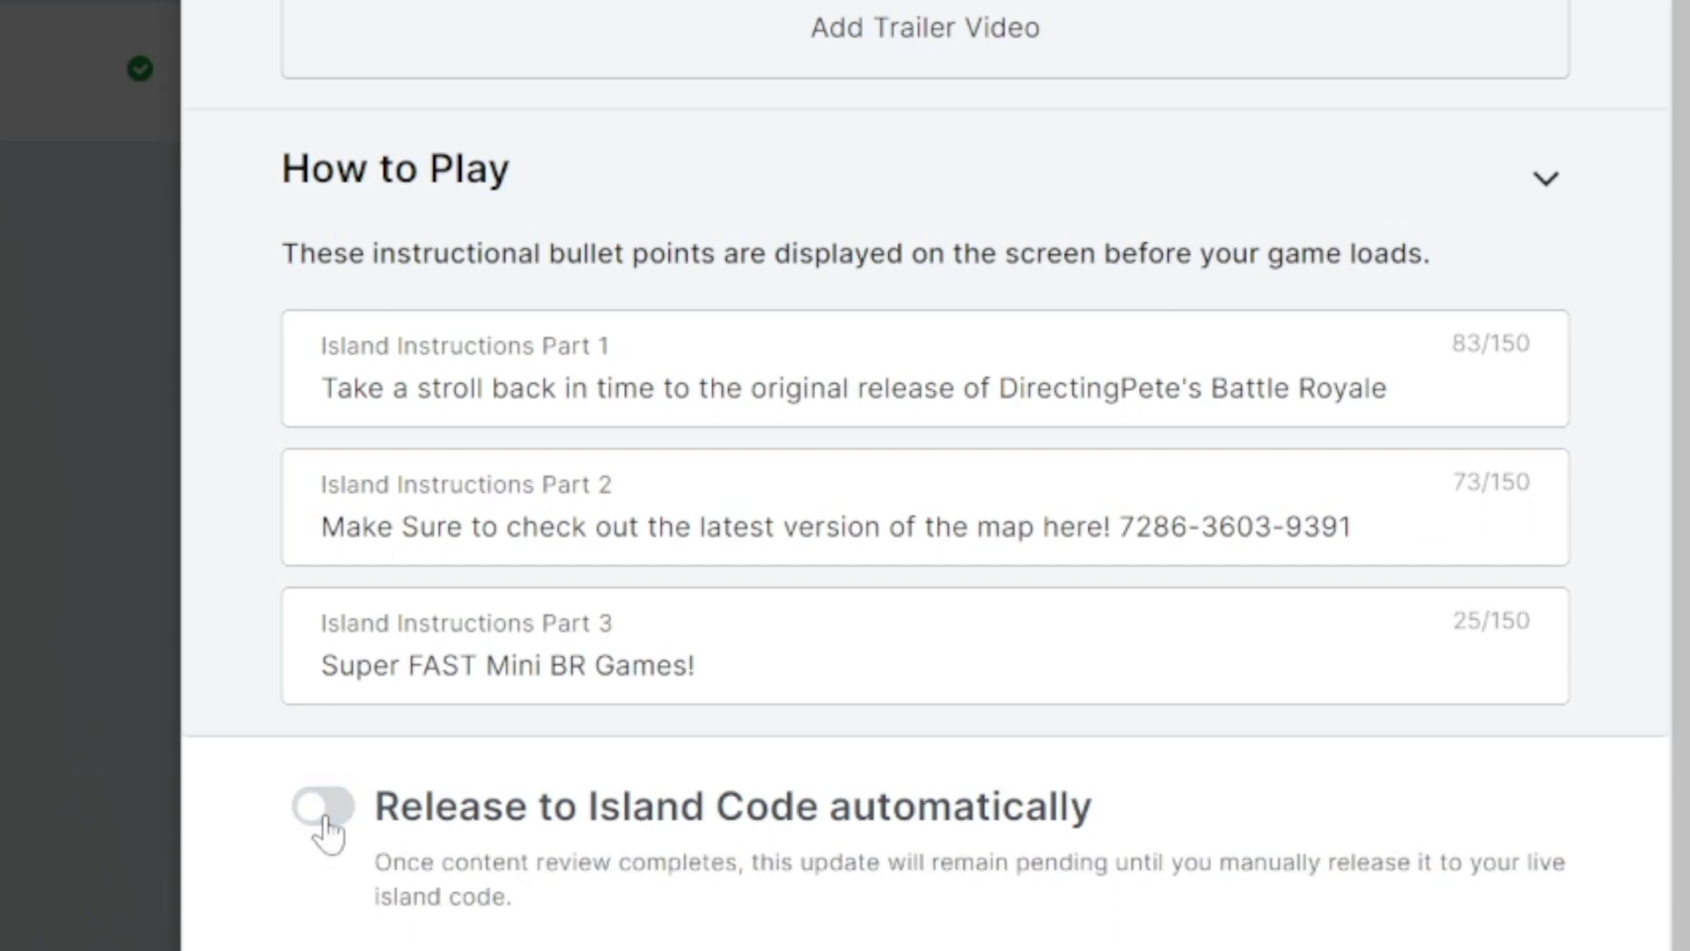
{"action": "left_click", "coordinate": [325, 820]}
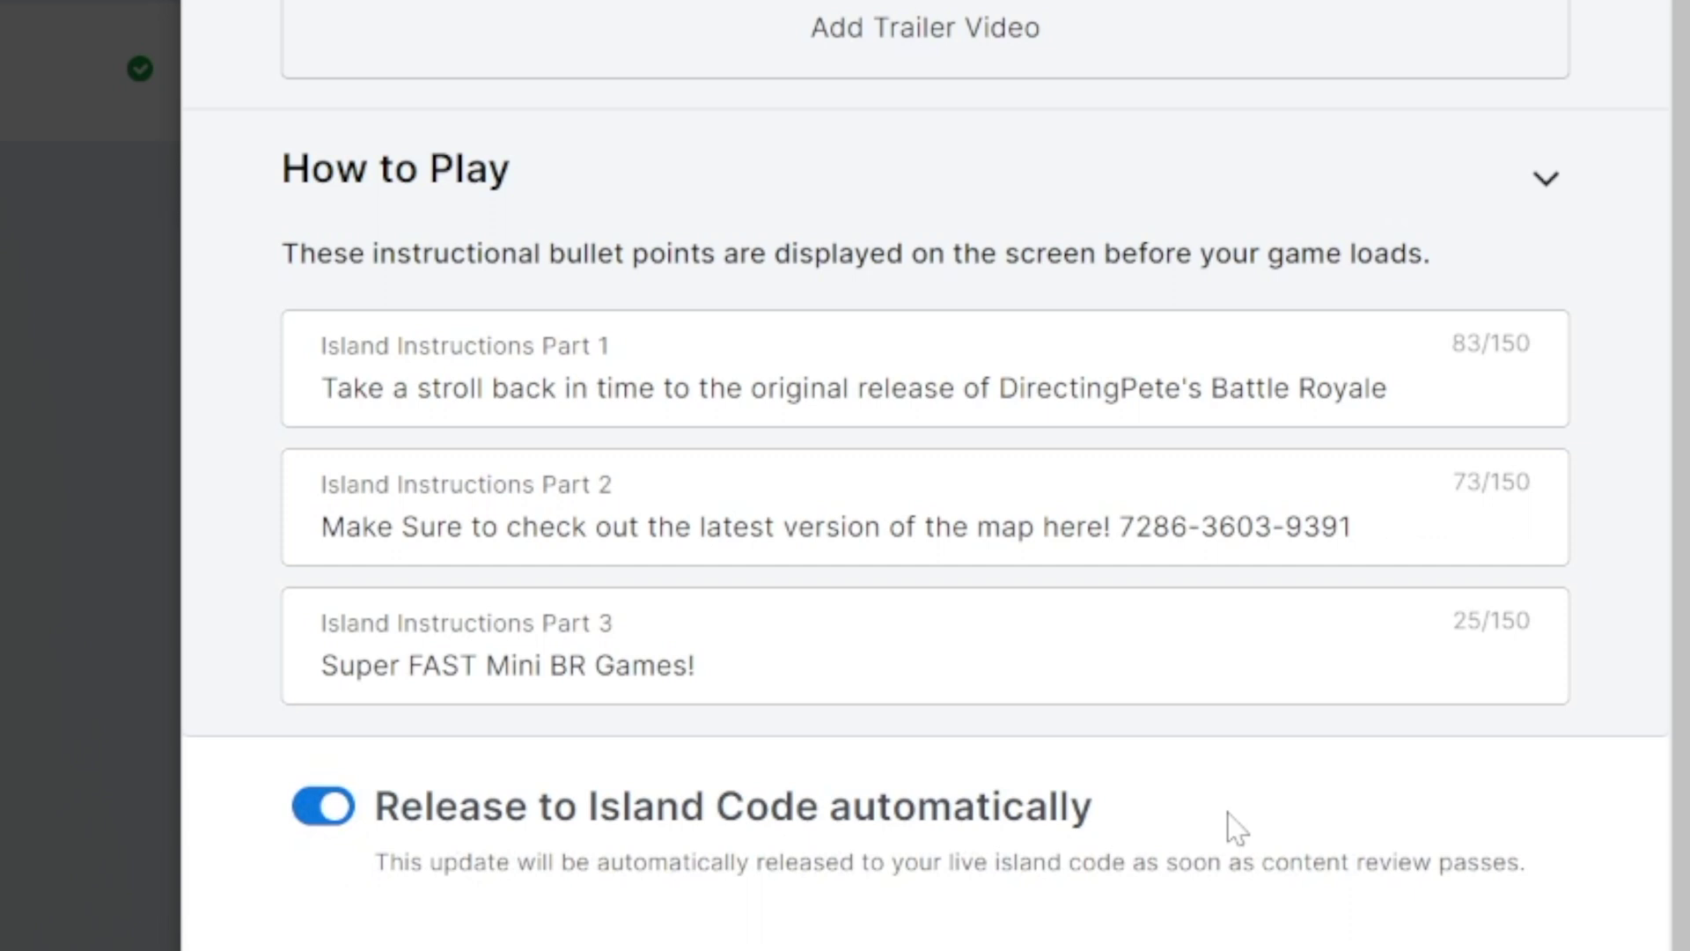
Submit the island version for publishing with automatic release to the island code enabled.
{"action": "scroll", "coordinate": [1247, 852], "scroll_direction": "down", "scroll_amount": 3}
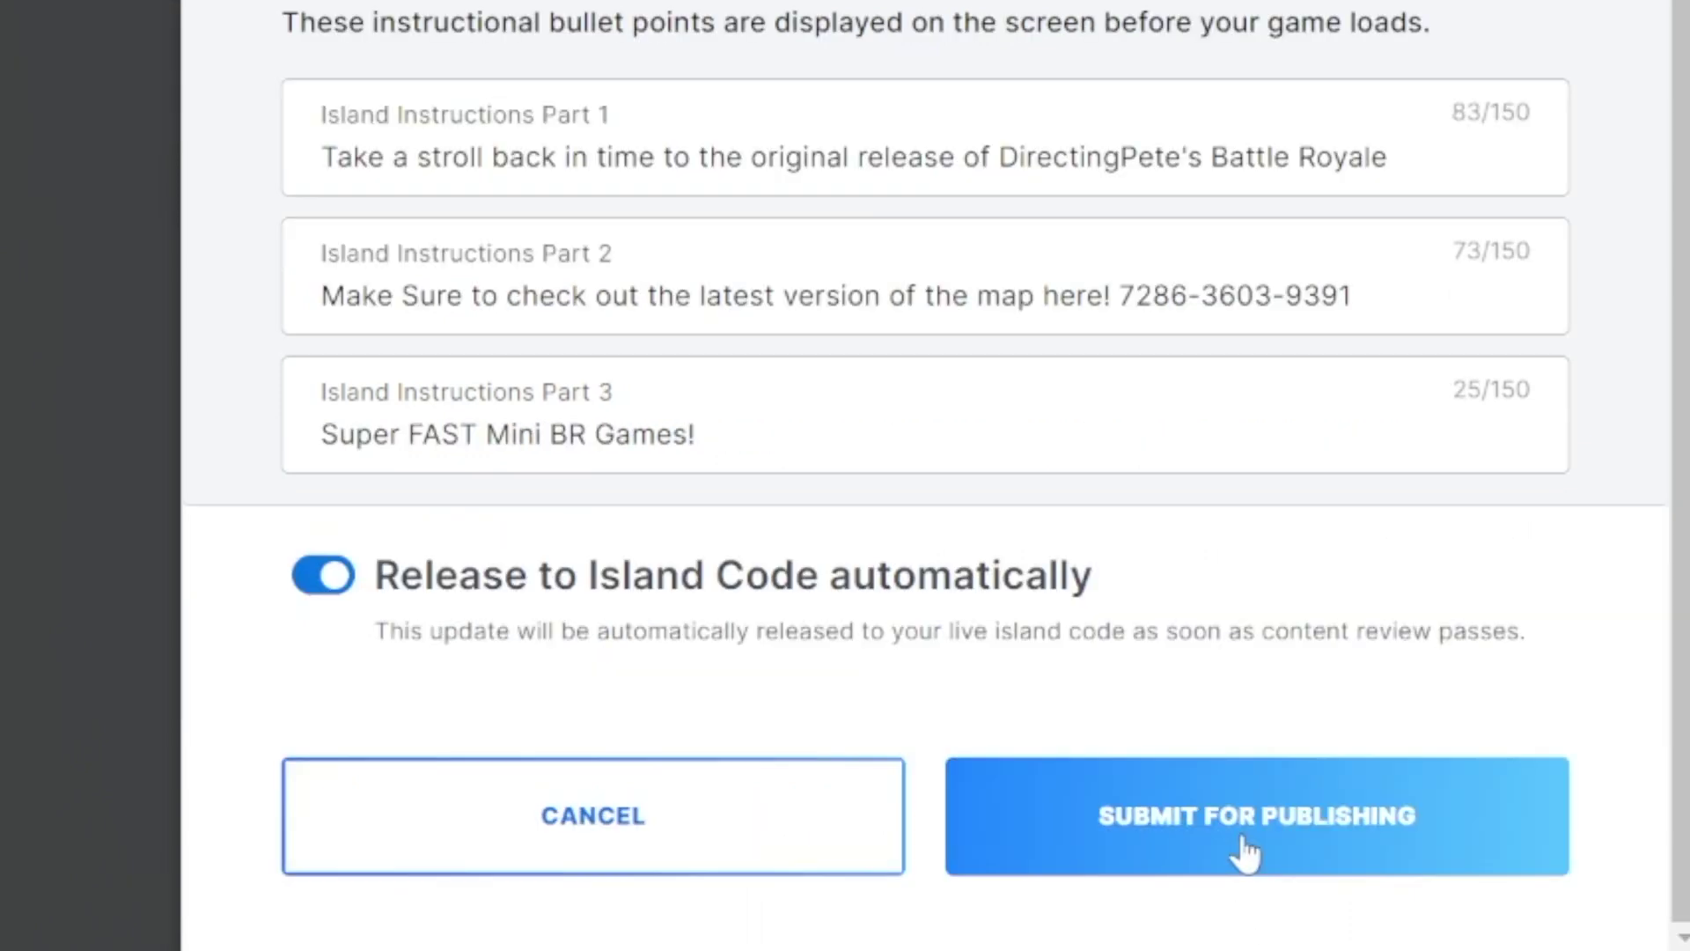
{"action": "left_click", "coordinate": [1246, 849]}
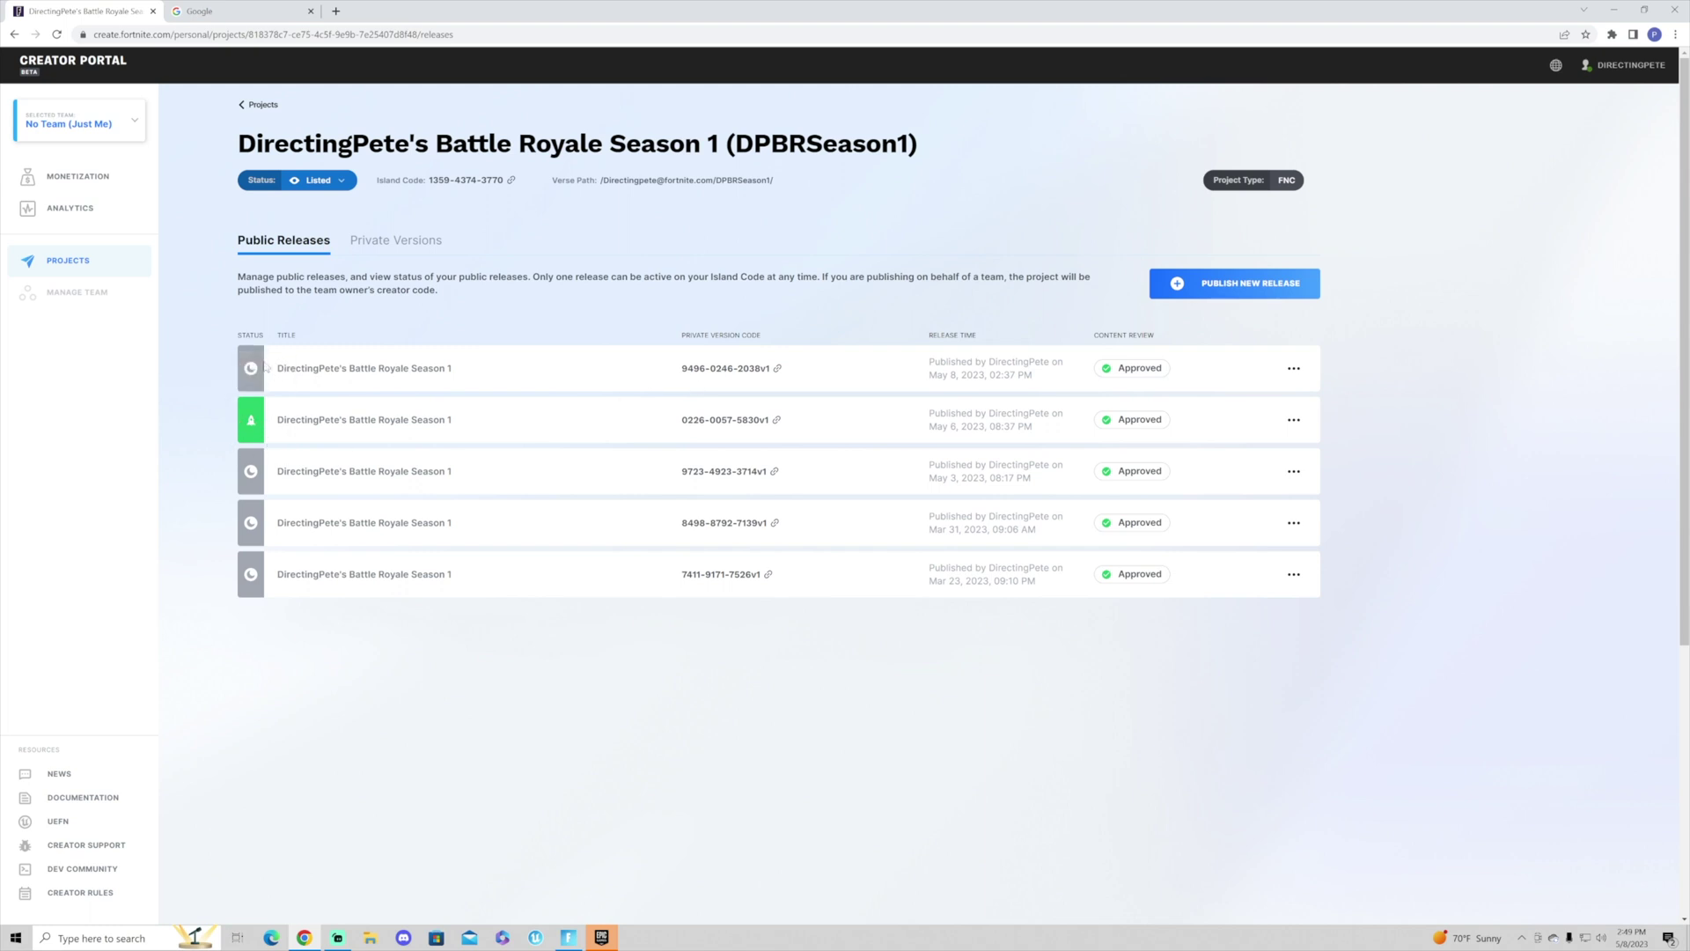
{"action": "mouse_move", "coordinate": [256, 368]}
{"action": "mouse_move", "coordinate": [250, 375]}
{"action": "left_click", "coordinate": [1293, 368]}
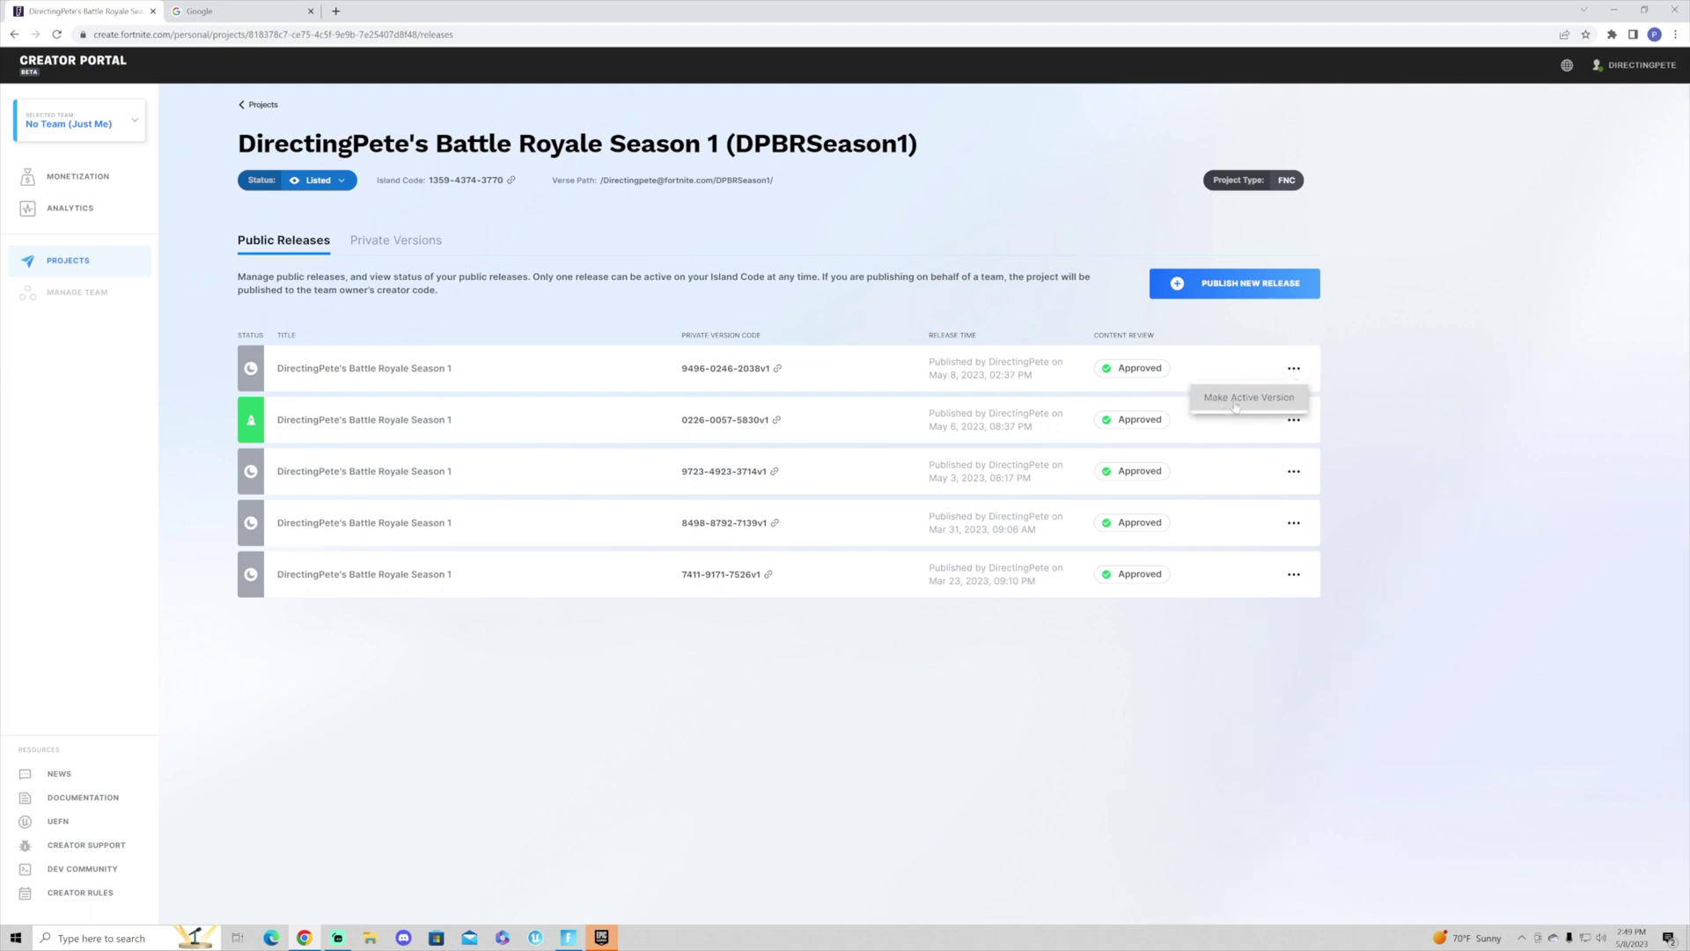
{"action": "left_click", "coordinate": [1235, 403]}
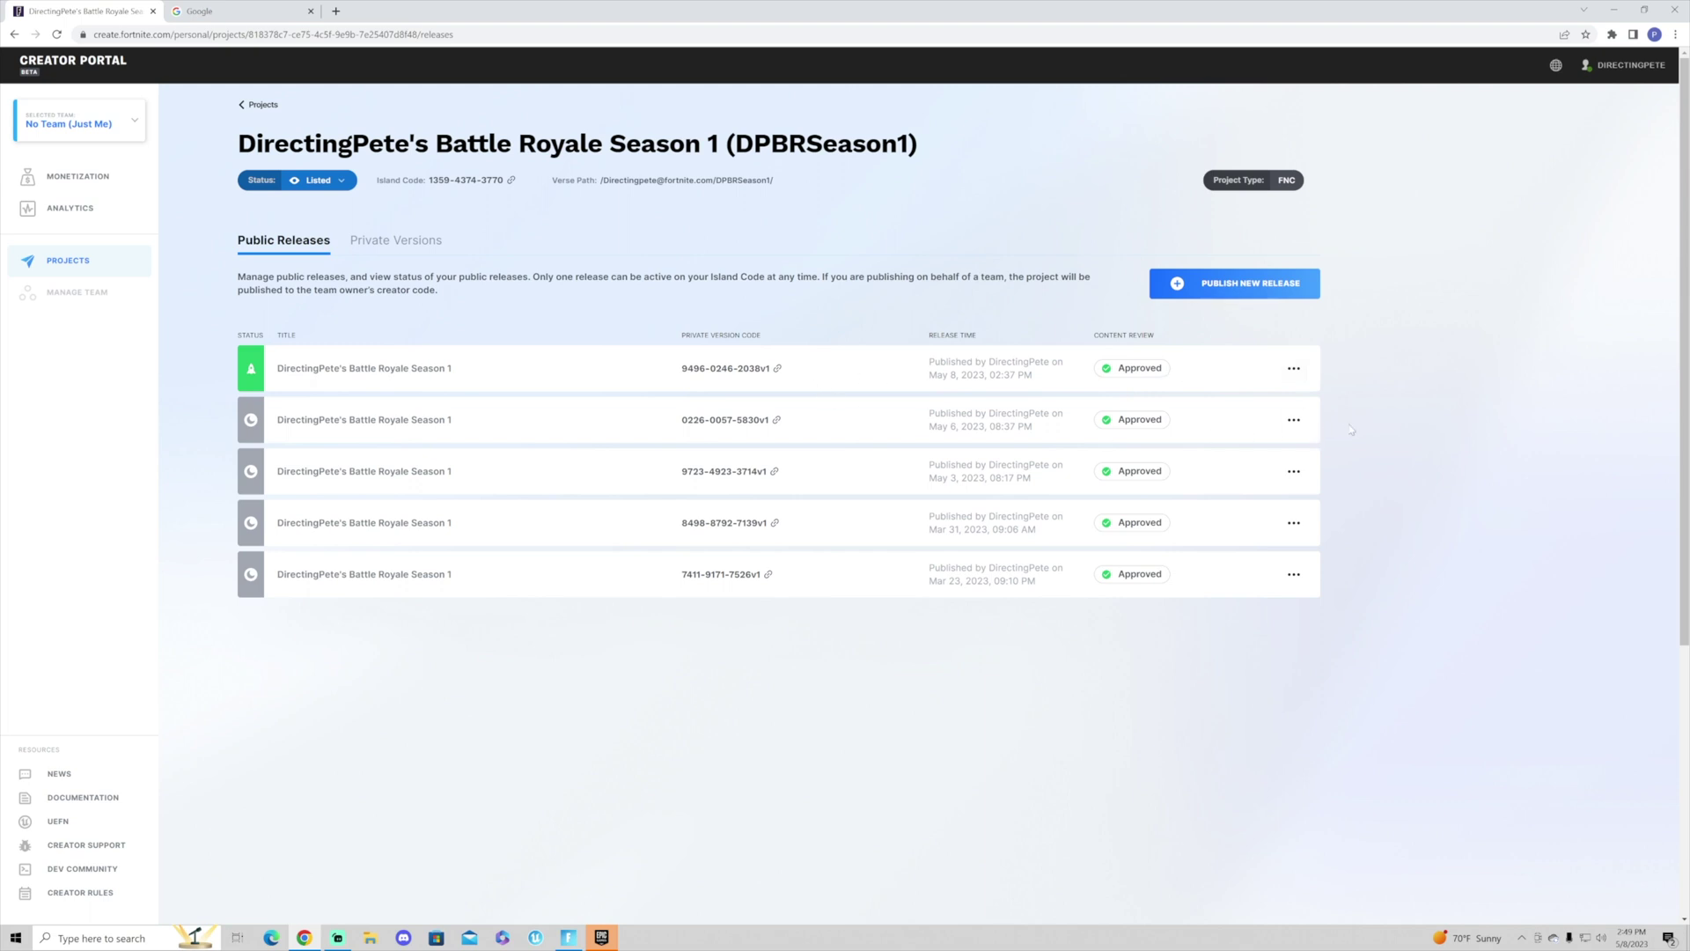
{"action": "left_click", "coordinate": [1293, 419]}
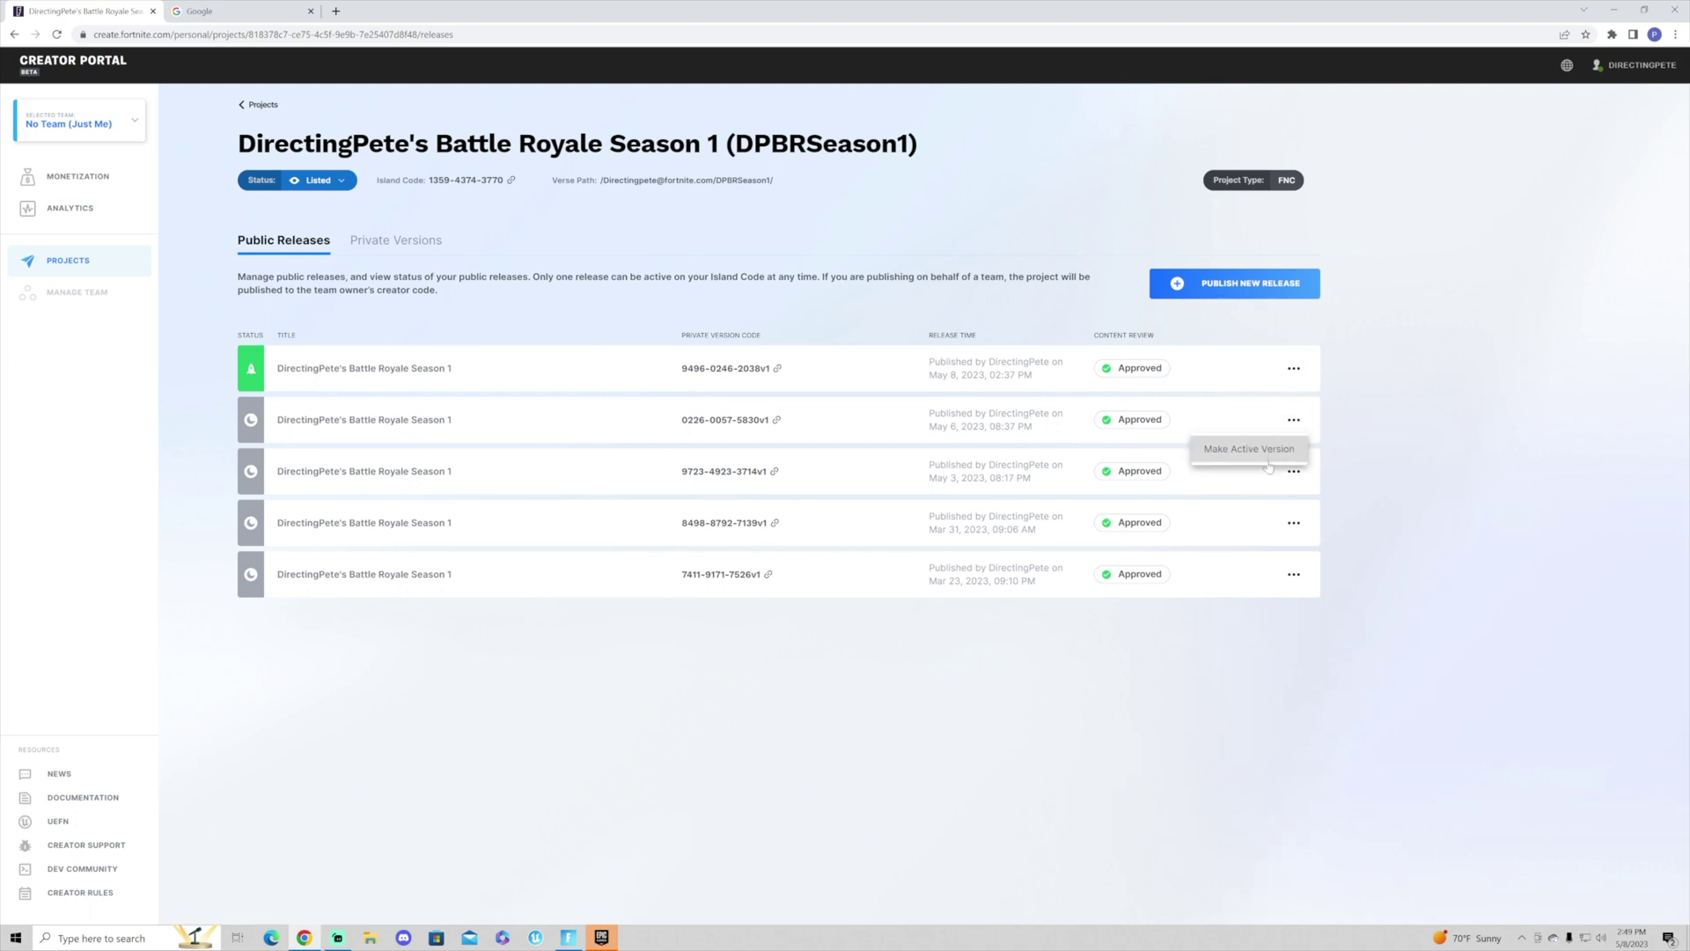
{"action": "left_click", "coordinate": [1268, 451]}
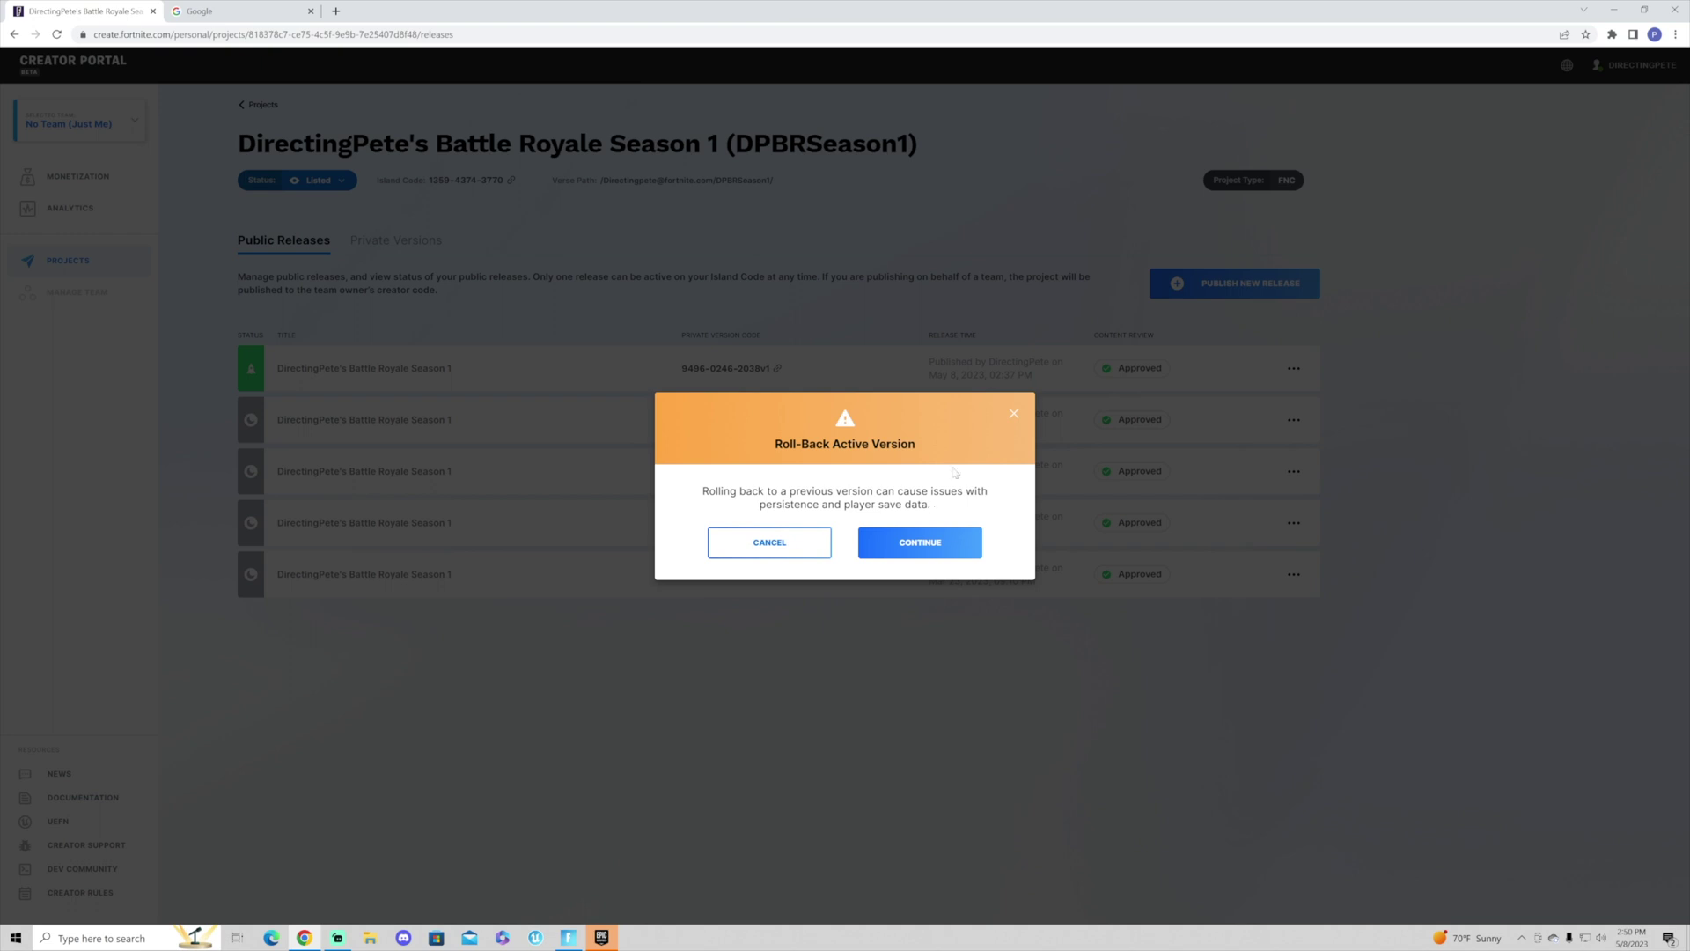
{"action": "left_click", "coordinate": [1013, 413]}
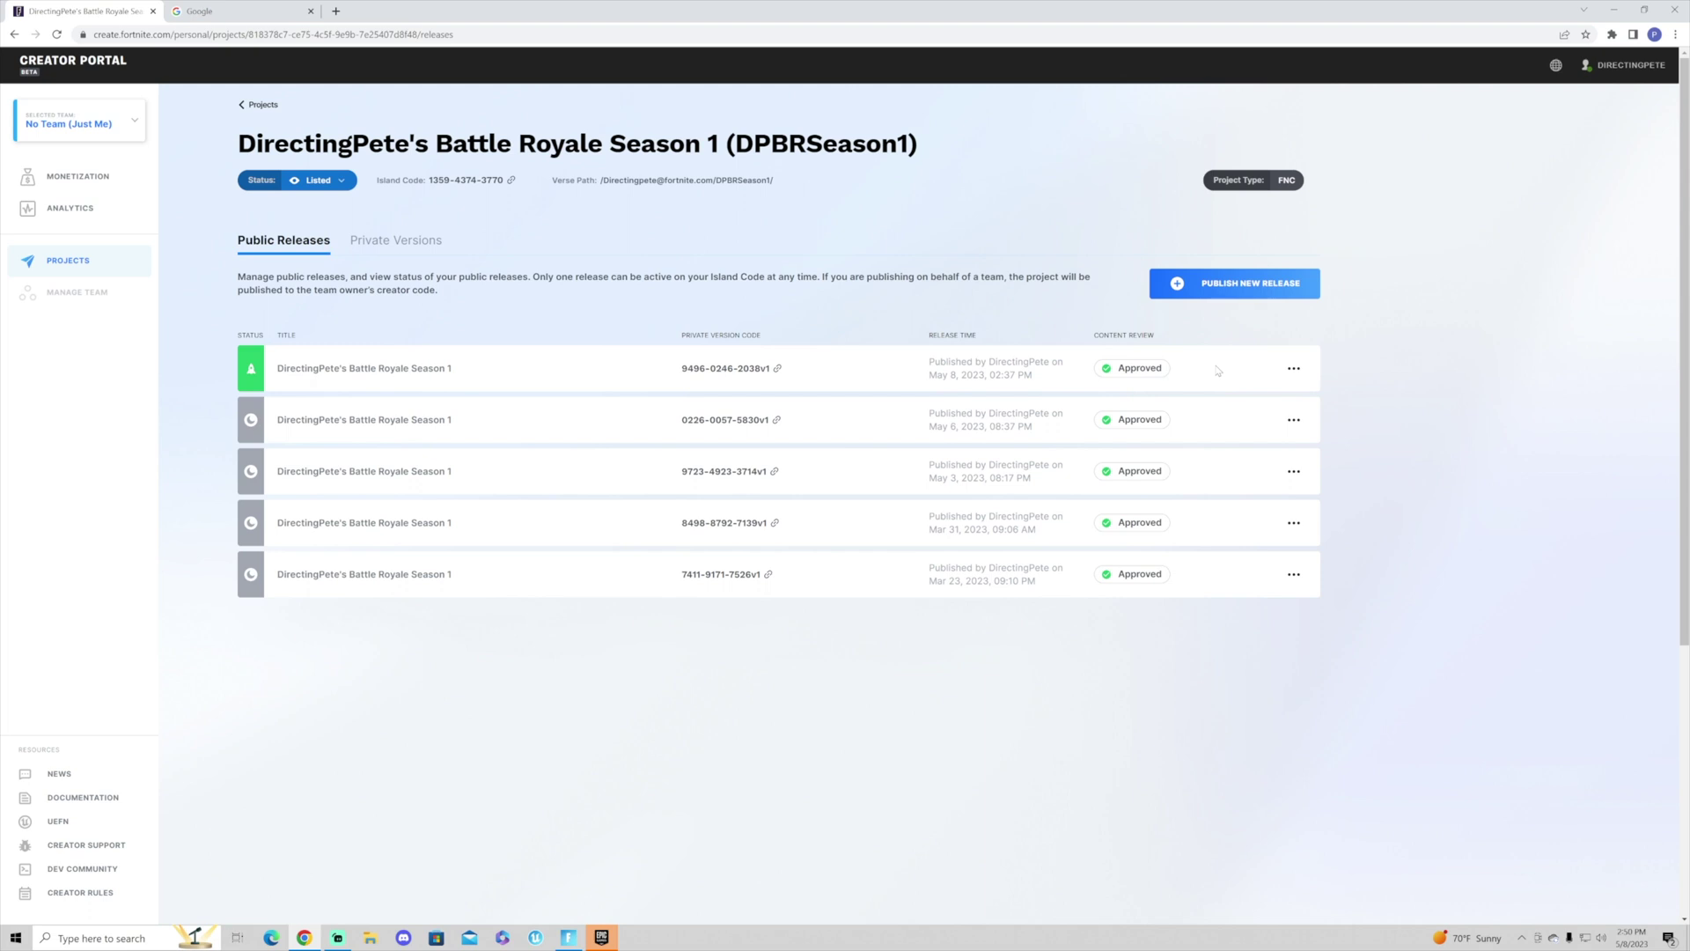
{"action": "left_click", "coordinate": [1292, 426]}
{"action": "left_click", "coordinate": [1293, 424]}
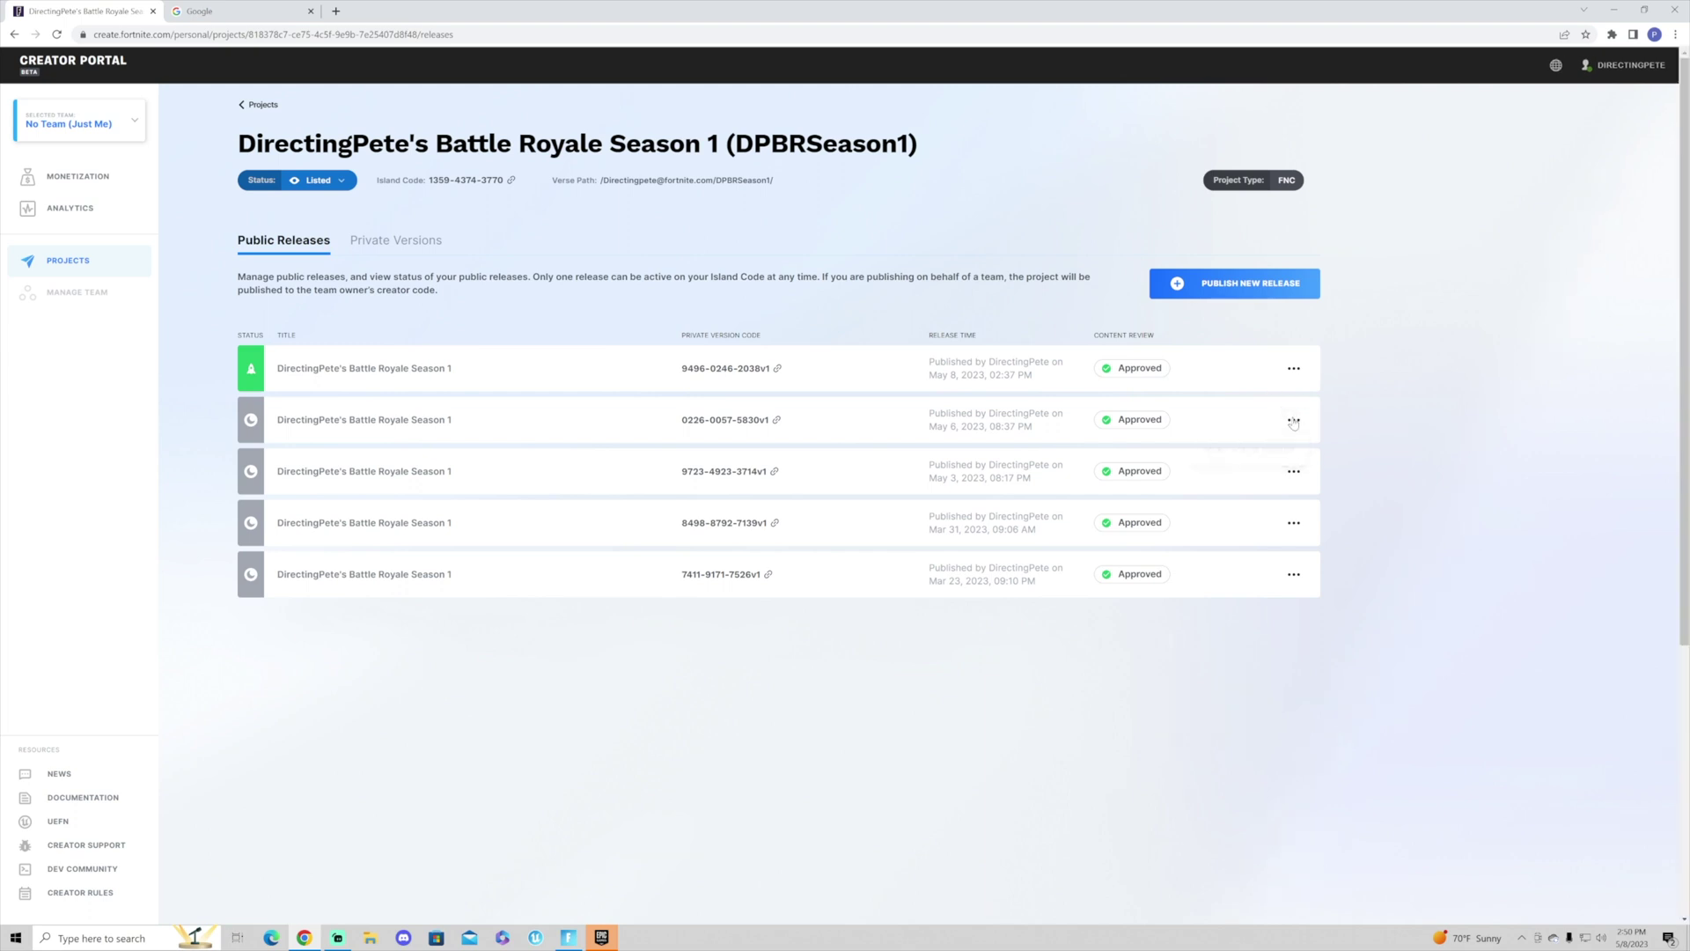